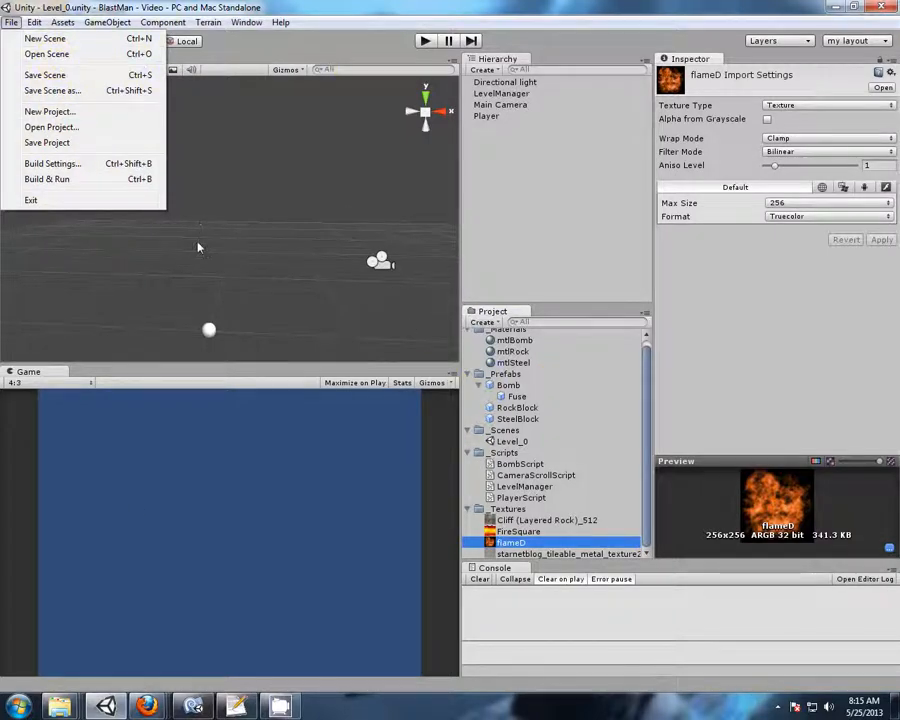
Start a new scene and create an empty game object named Explosion
mouse_move(63, 22)
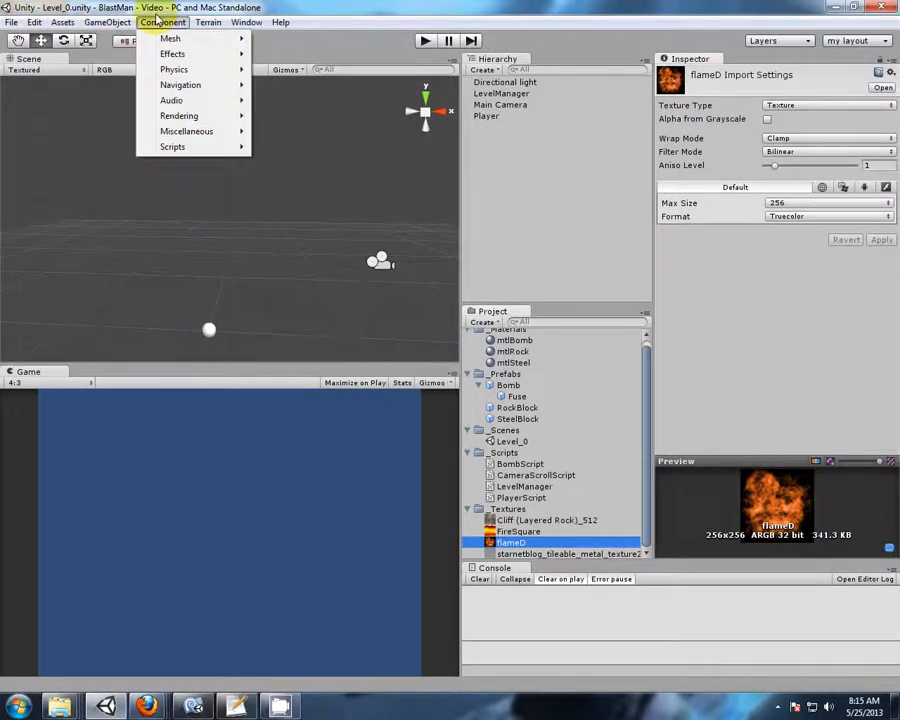
click(30, 39)
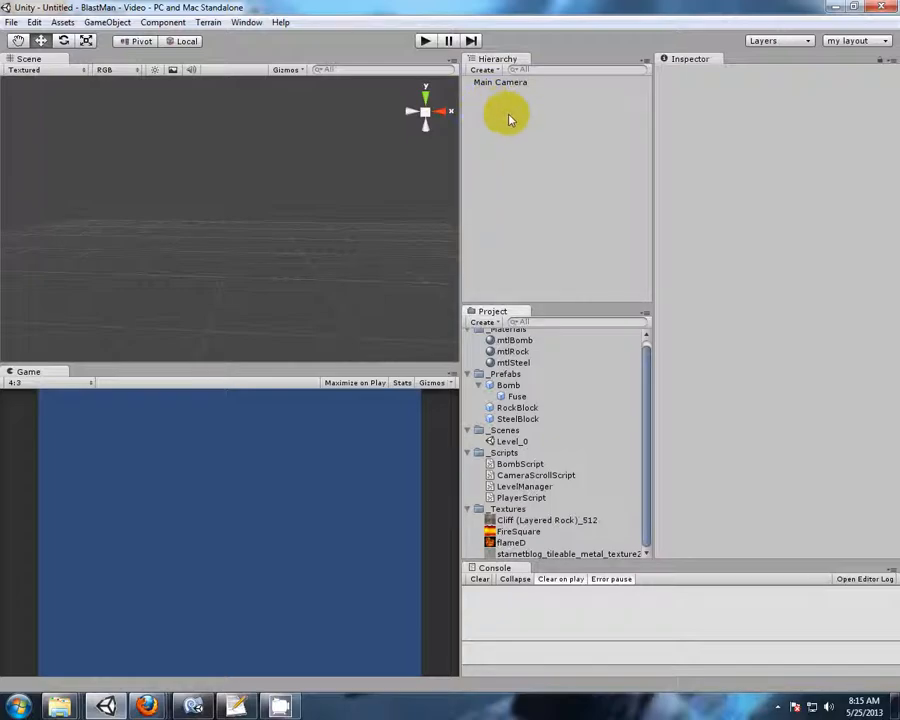
click(108, 22)
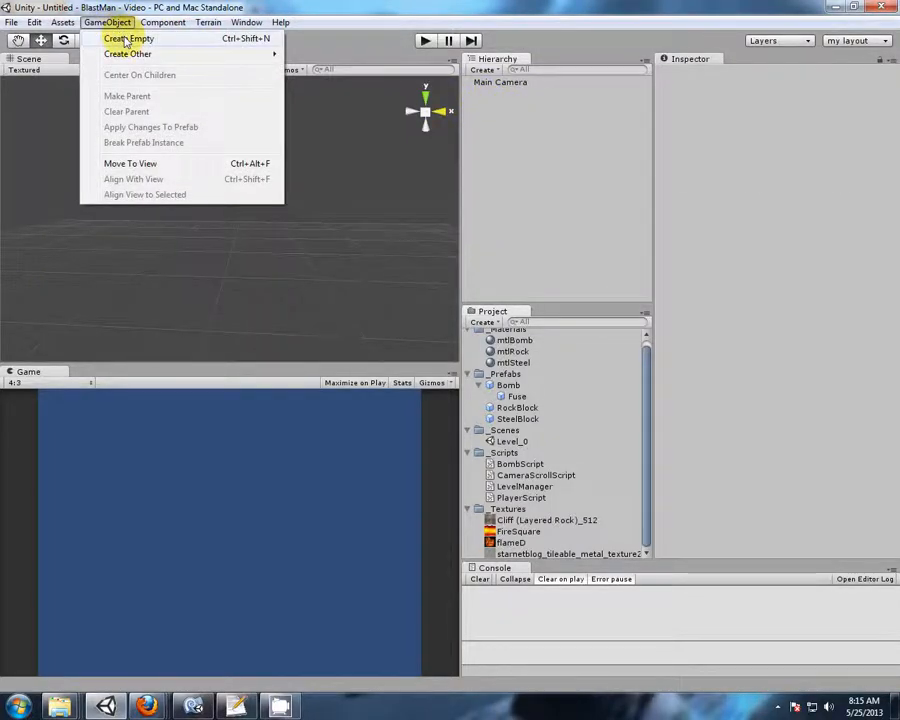
click(120, 37)
click(735, 72)
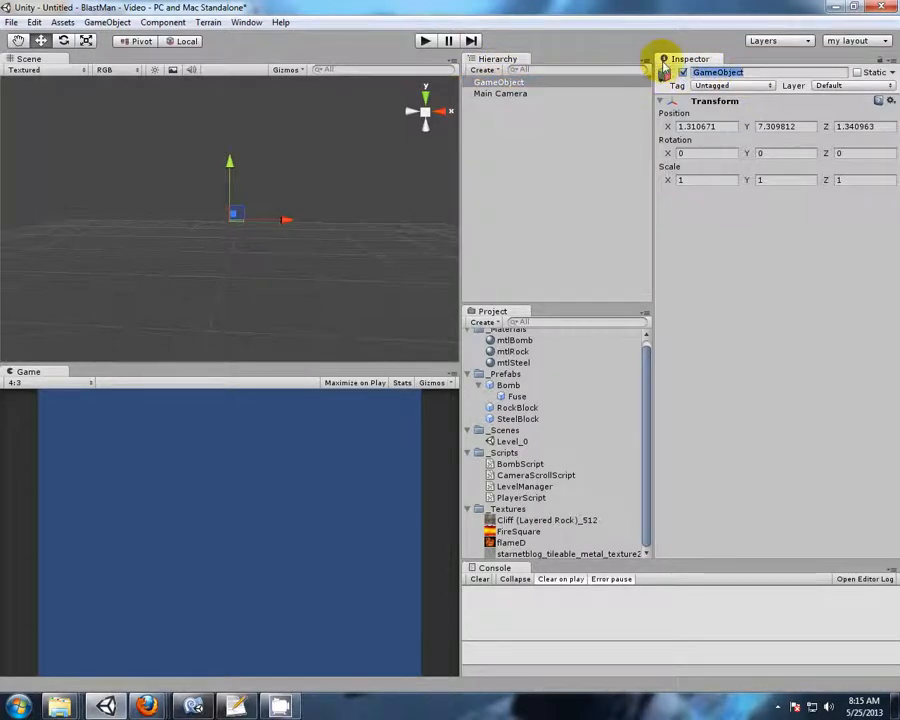
text(E)
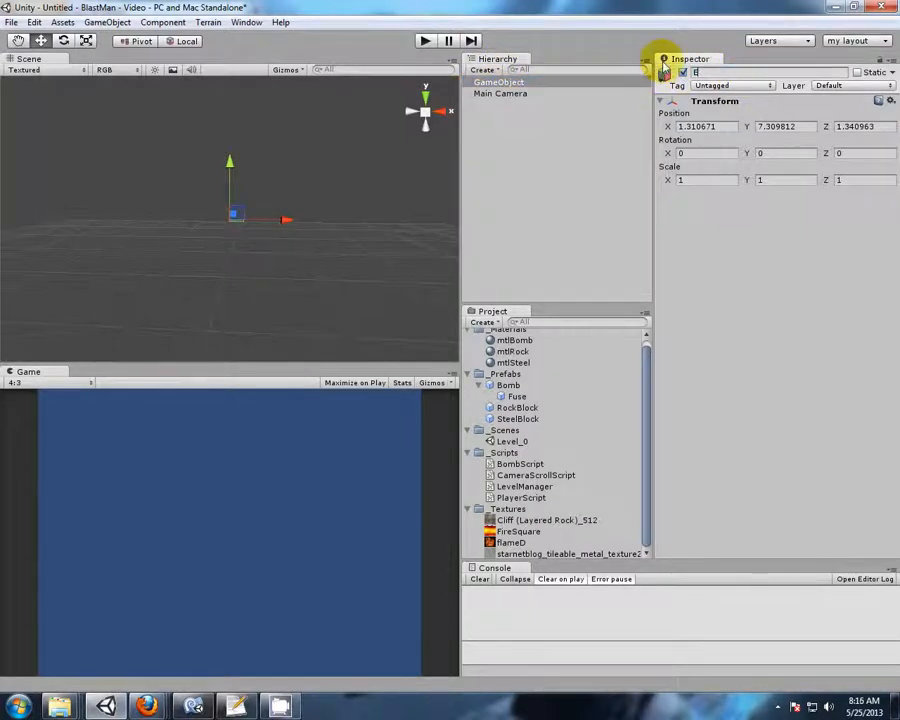
text(xplosion)
key(Return)
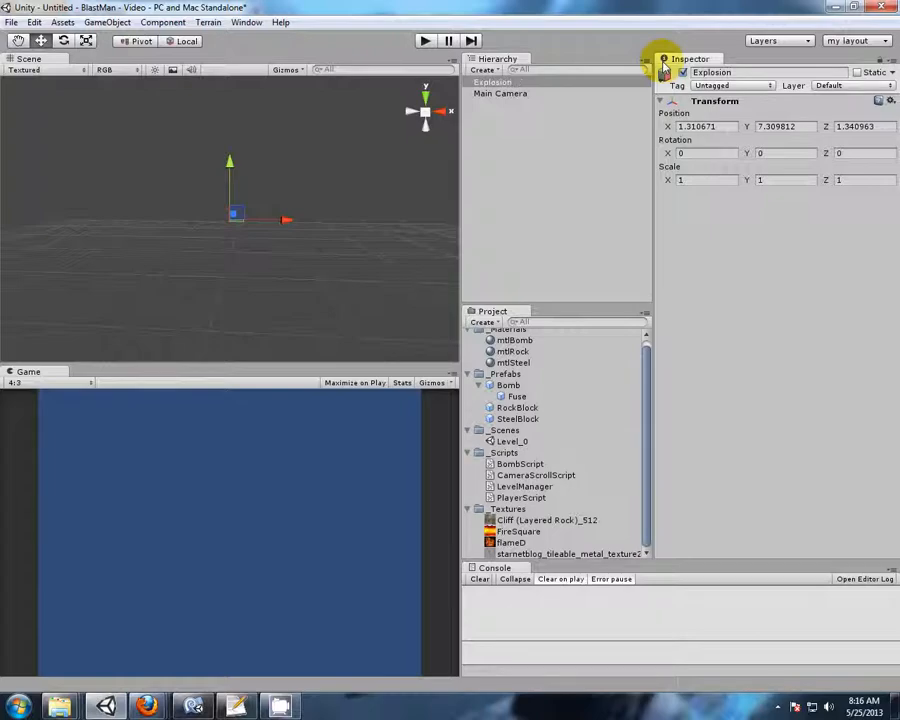
Set the Explosion object's position to 0, 0, 0
click(697, 126)
text(0)
click(763, 126)
text(0)
click(857, 126)
text(0)
key(Return)
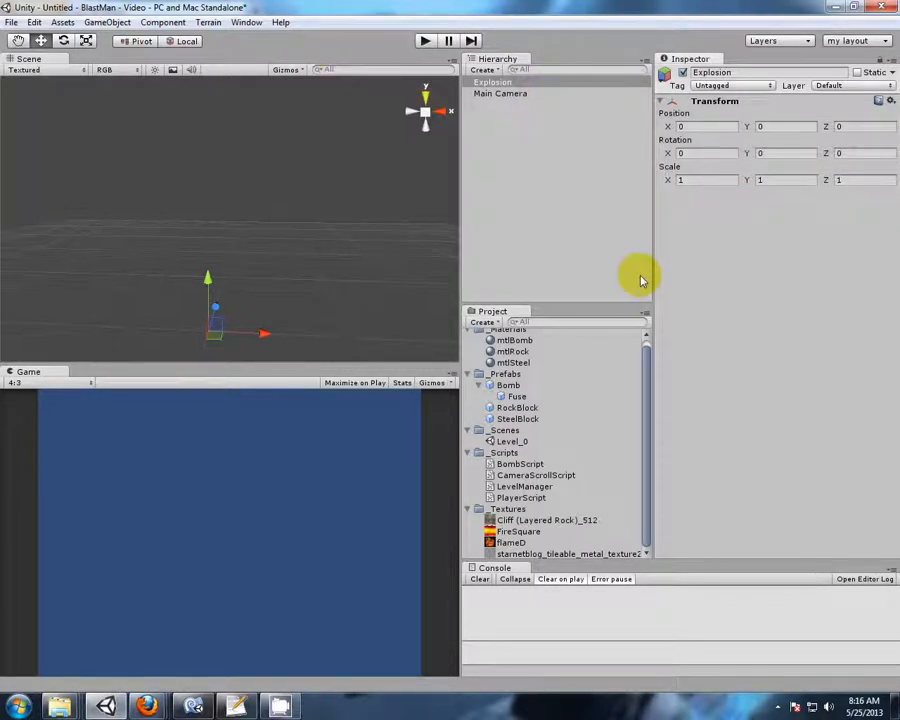
Add a Box Collider to the Explosion object and make it a trigger
click(163, 23)
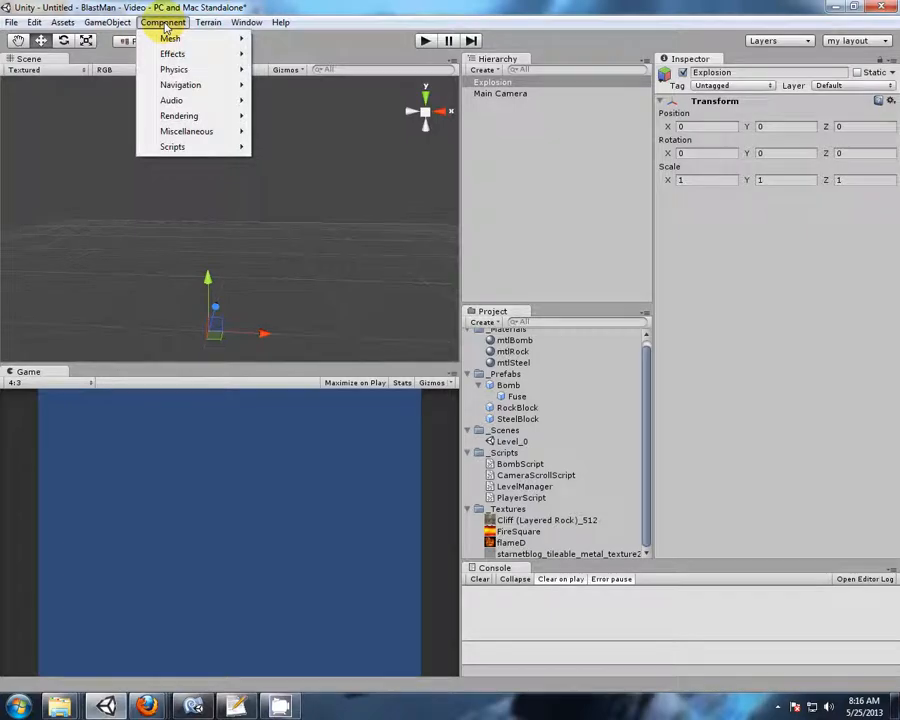
mouse_move(178, 70)
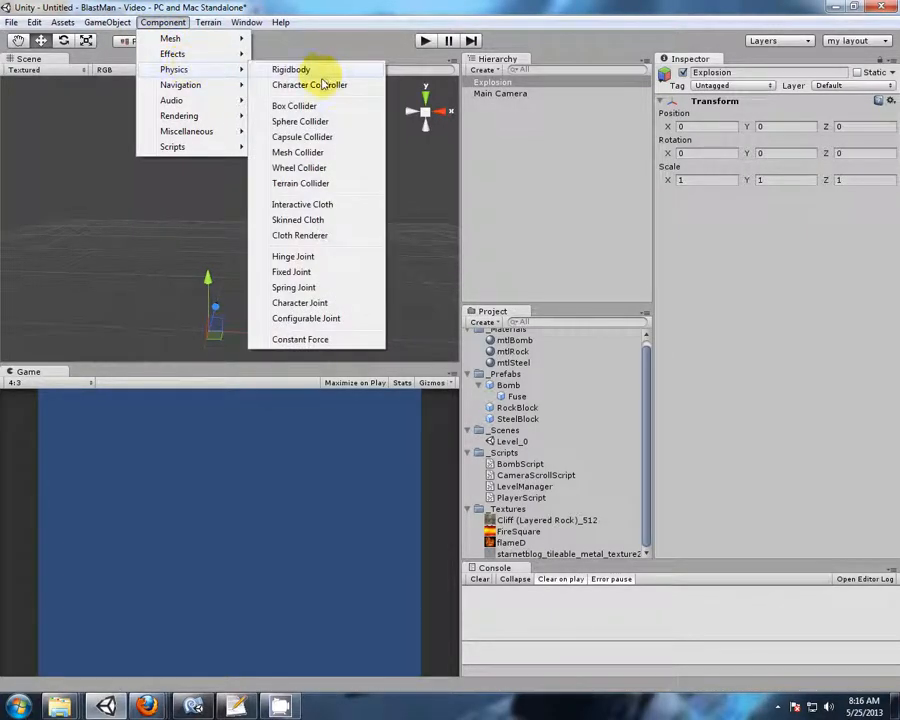
click(296, 106)
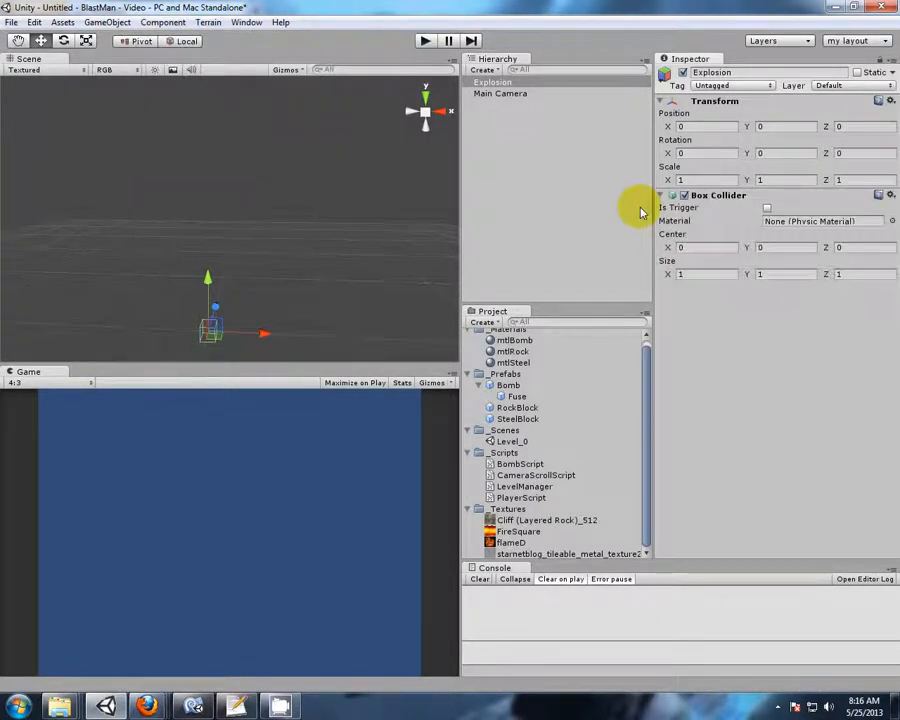
middle_drag(303, 332, 315, 209)
scroll(302, 268, up, 5)
scroll(318, 215, up, 4)
middle_drag(378, 269, 365, 228)
alt+drag(365, 228, 387, 231)
scroll(352, 244, up, 4)
middle_drag(387, 231, 360, 230)
scroll(361, 244, down, 4)
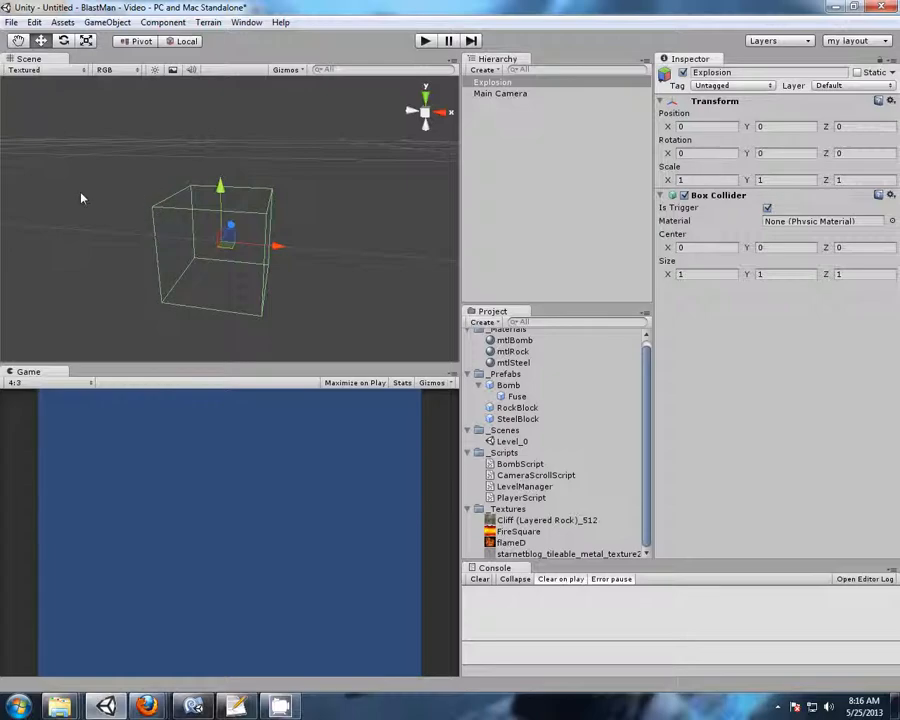
Set the Explosion box collider's size to 0.95 on X, Y and Z
click(697, 274)
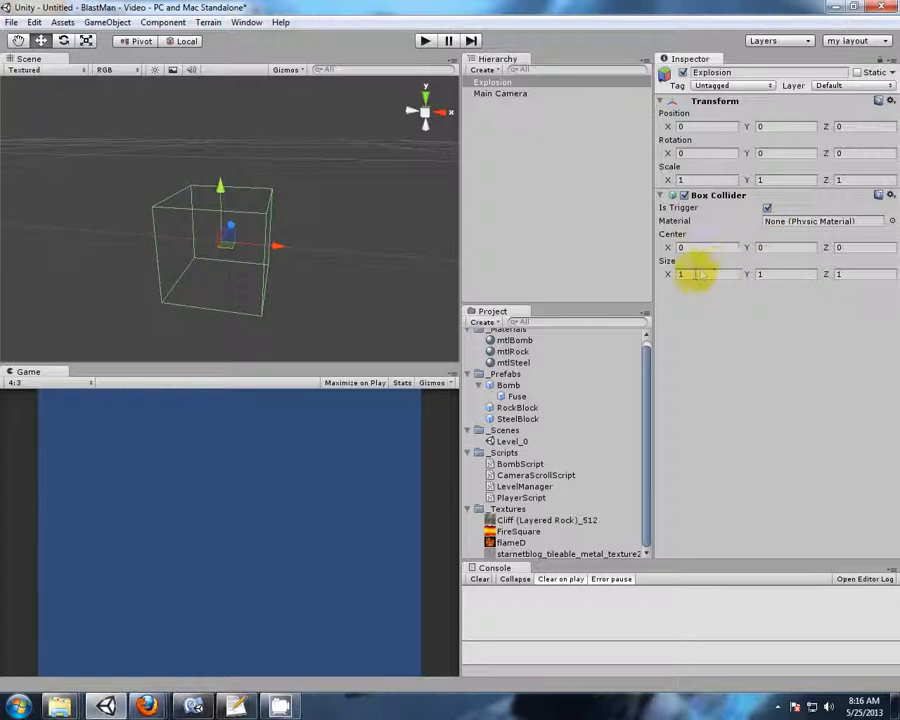
click(694, 274)
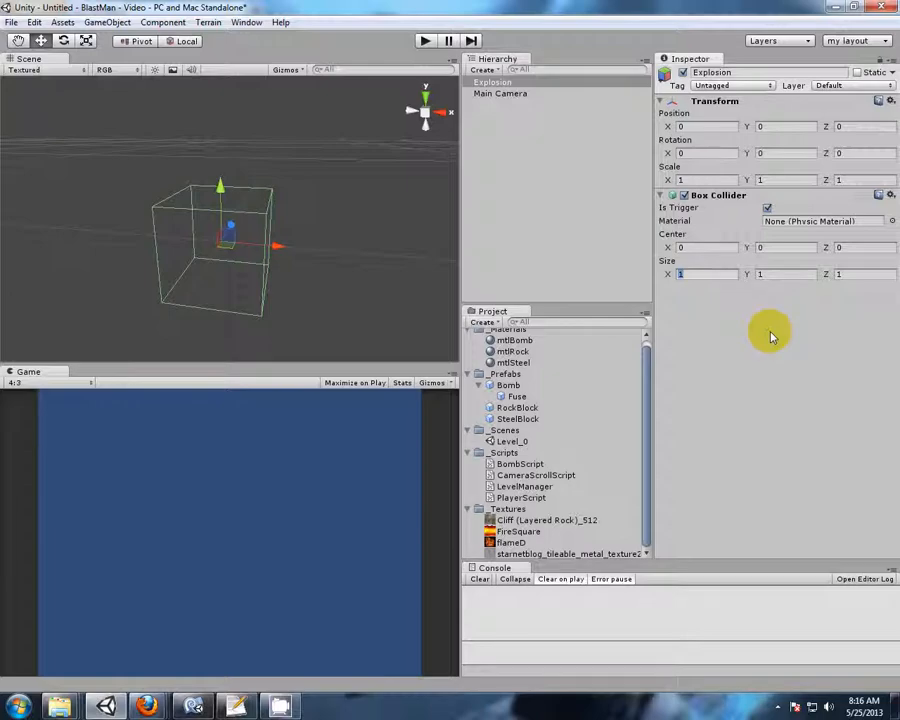
text(0.95)
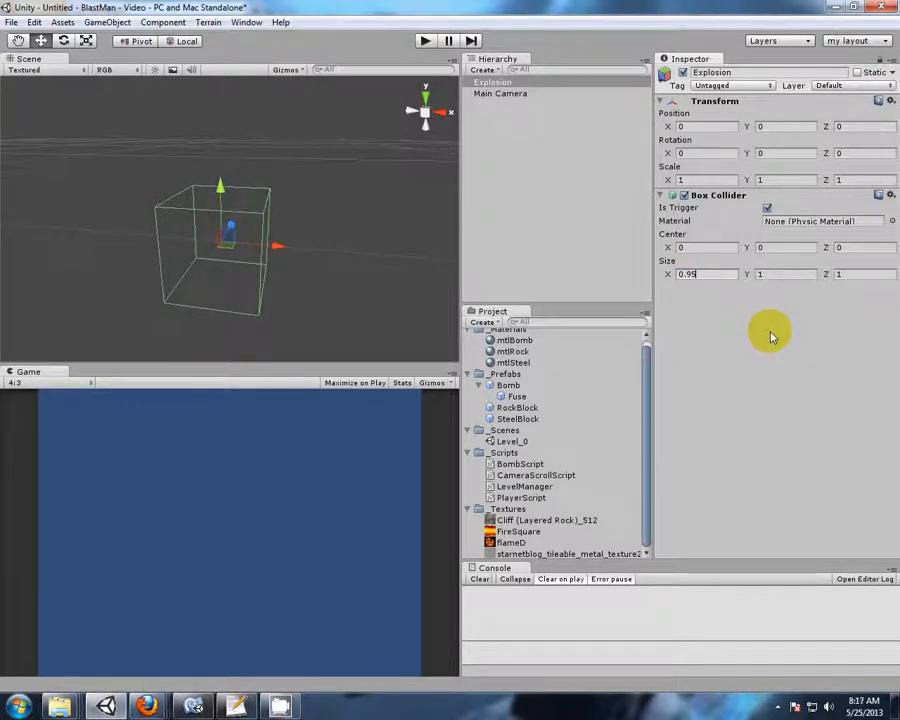
click(686, 274)
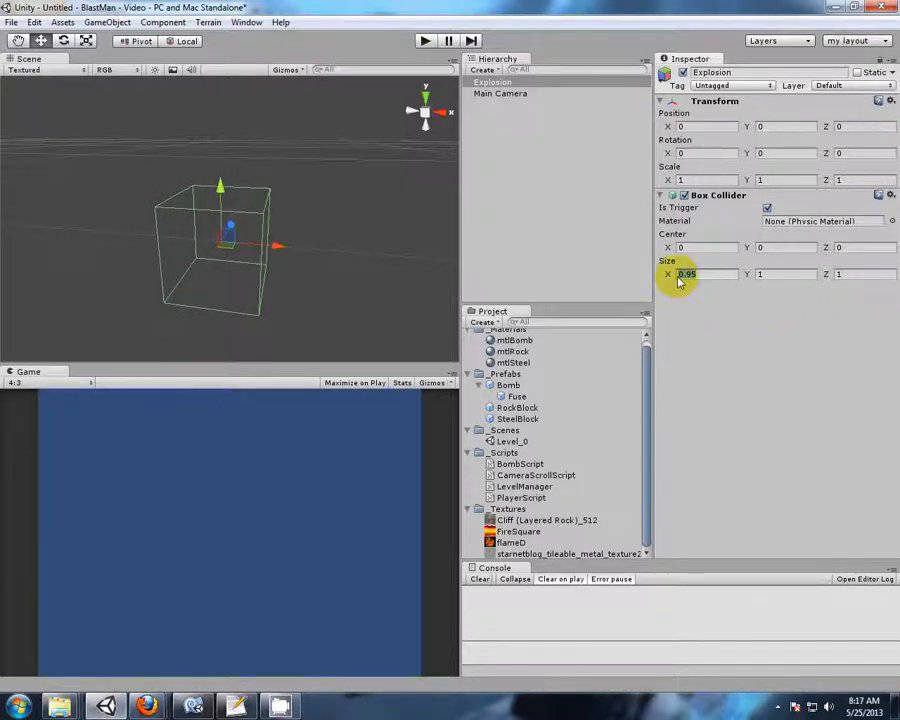
click(769, 275)
text(0.95)
click(843, 274)
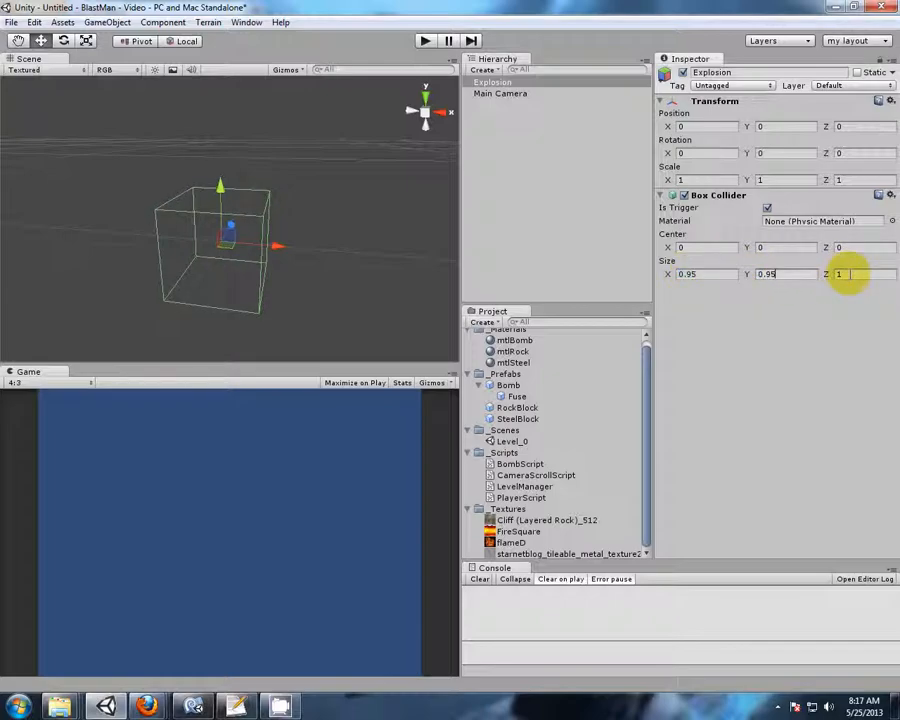
text(0.95)
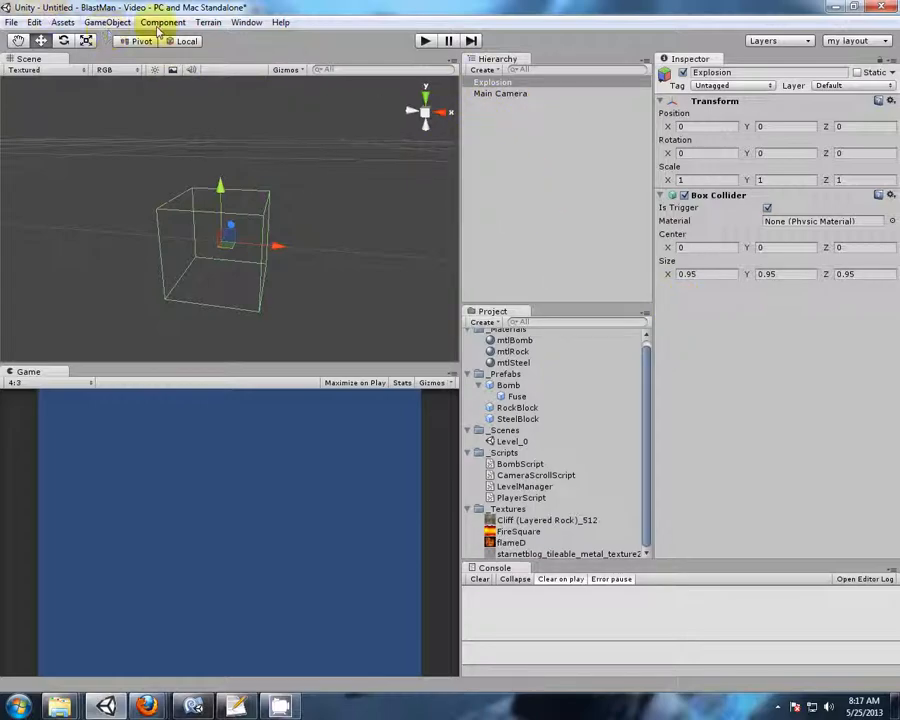
Create a cube and set its position to 0, 0, 0
click(117, 26)
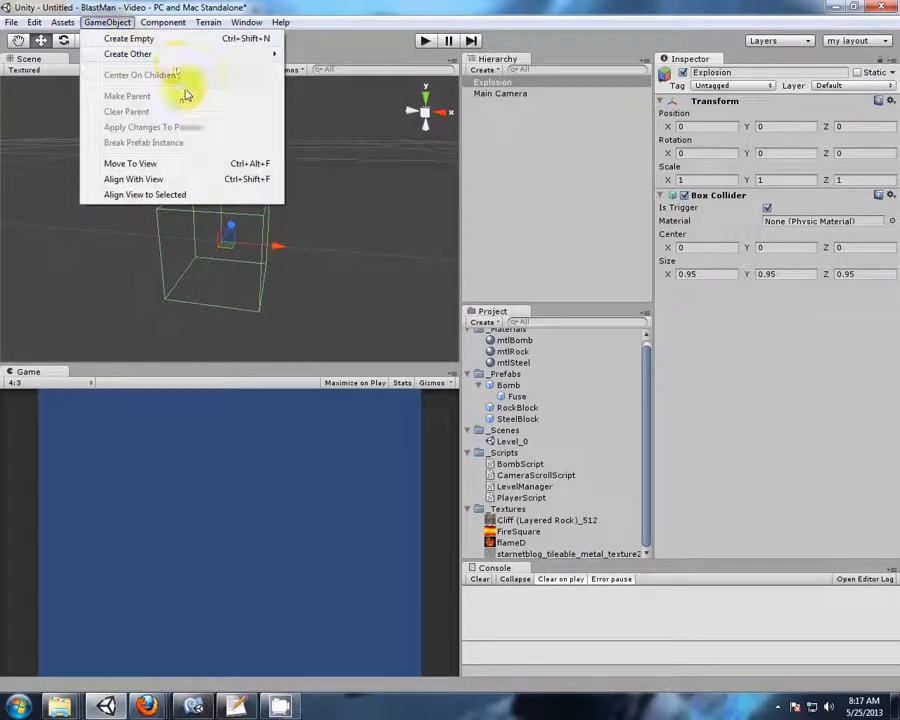
mouse_move(125, 57)
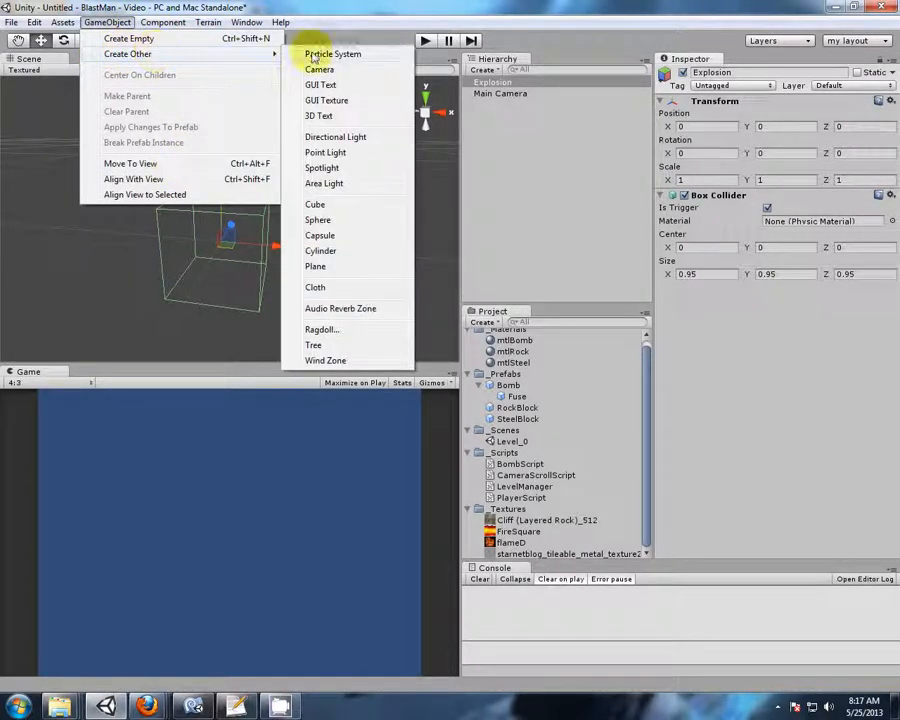
click(318, 203)
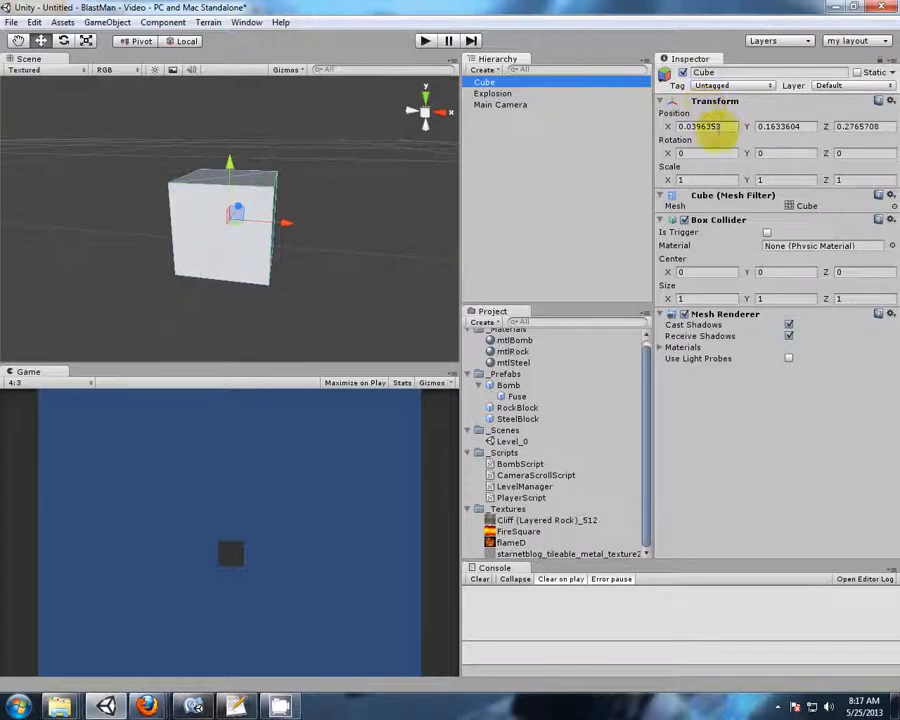
click(695, 126)
text(0)
click(773, 126)
text(0)
click(854, 126)
text(0)
Rename the cube as BlastGFX
click(739, 72)
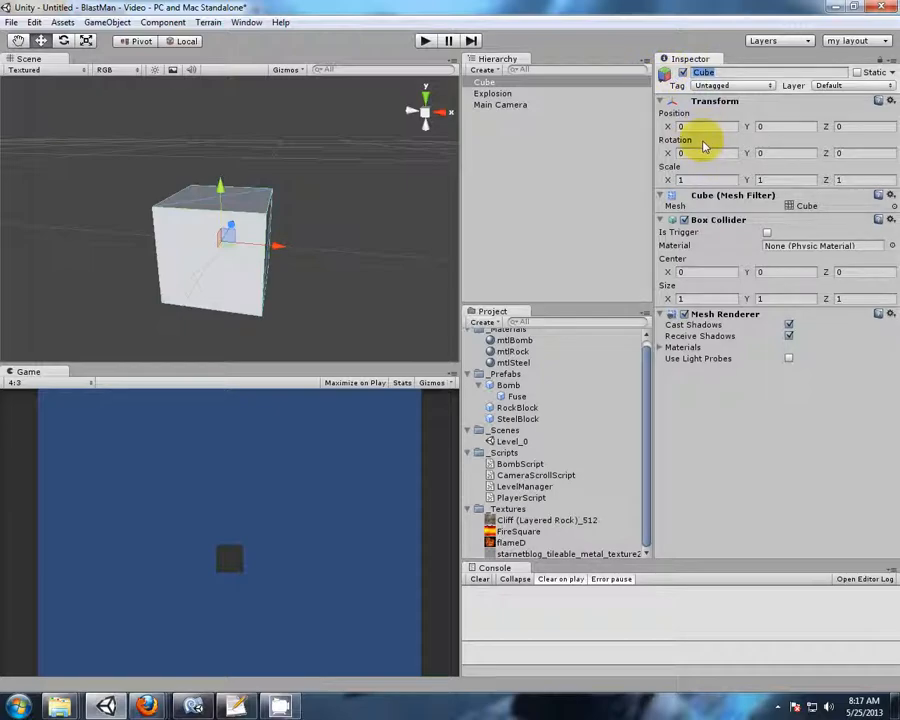
text(Bo)
text(astGFX)
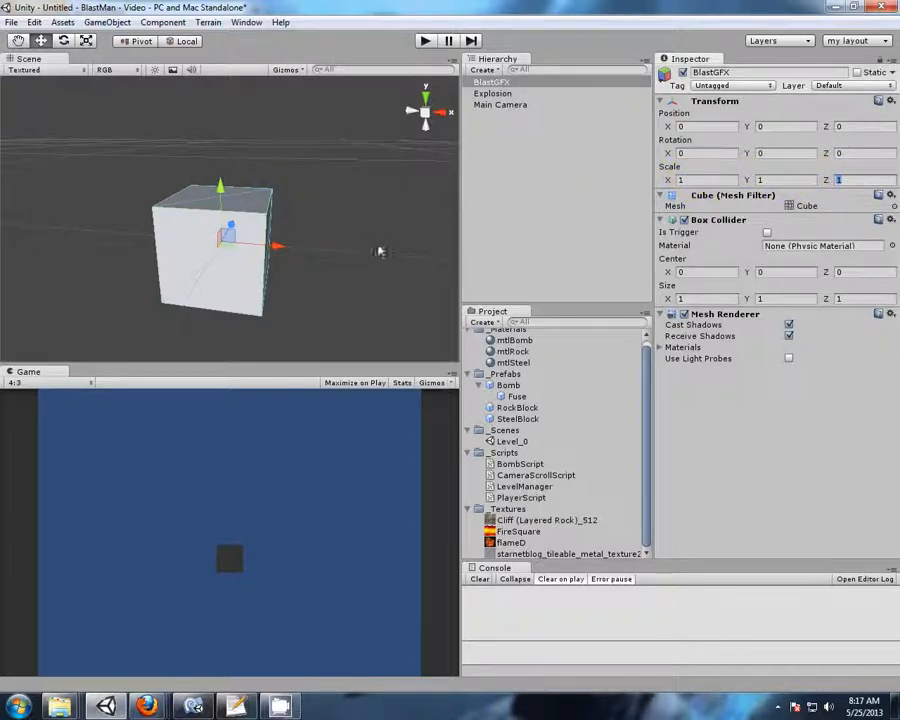
Flatten the BlastGFX cube by setting its Z scale to 0.01
middle_drag(372, 305, 380, 275)
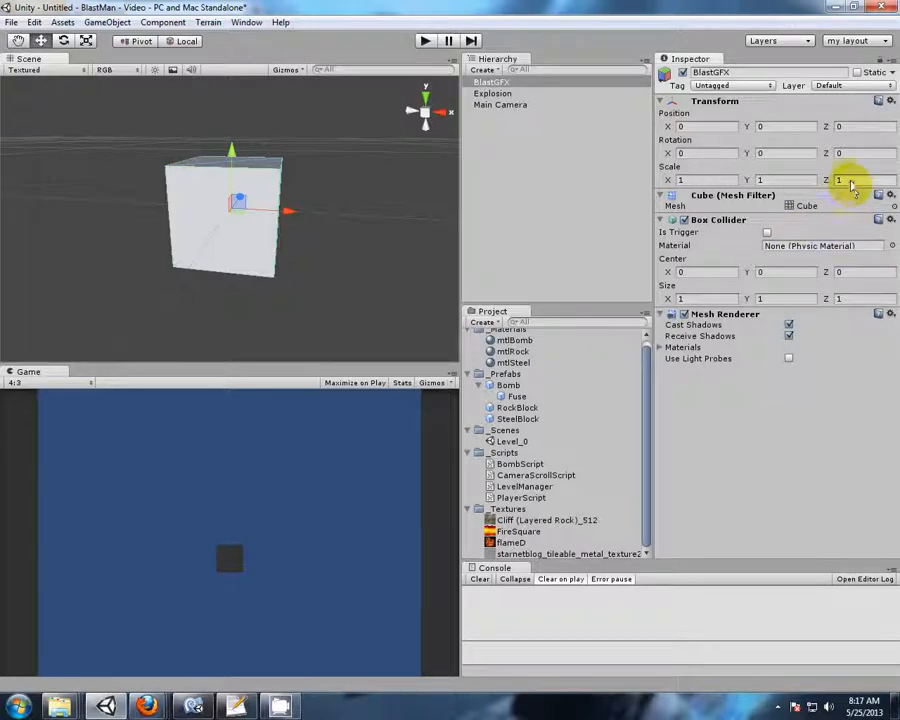
text(0.01)
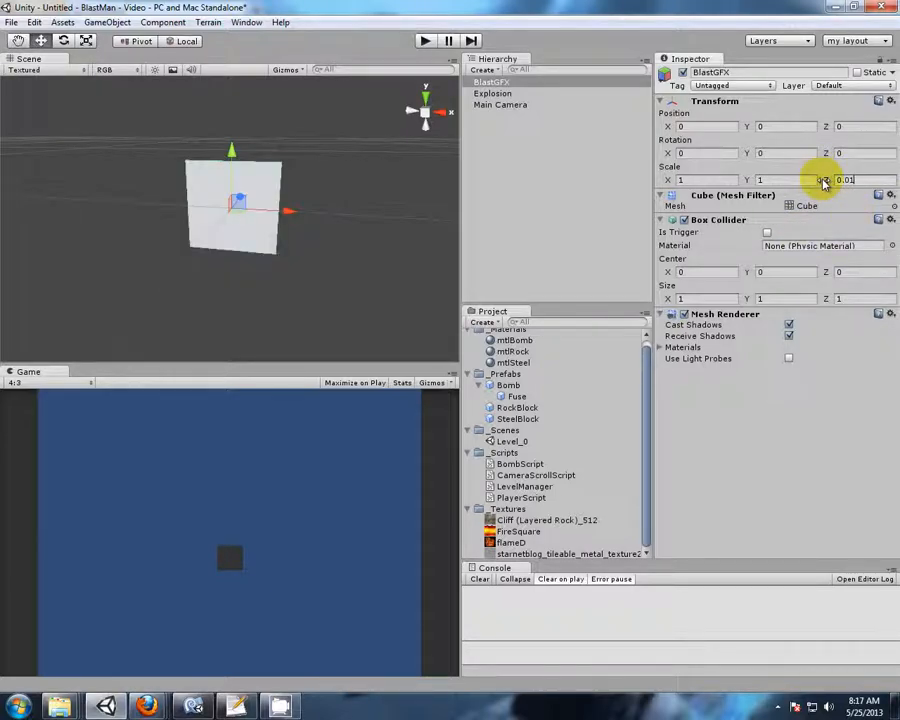
mouse_move(388, 274)
alt+mouse_down()
mouse_move(366, 268)
mouse_move(385, 296)
mouse_move(381, 287)
alt+mouse_up()
Create a new material named mtlFireSquare in the _Materials folder
drag(519, 531, 506, 330)
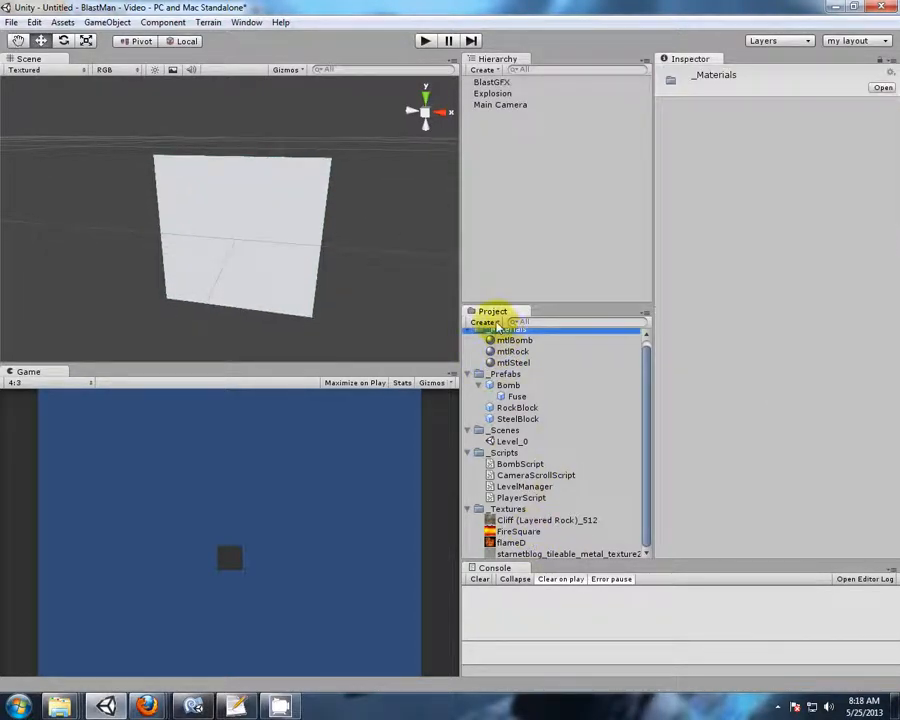
click(495, 322)
click(509, 442)
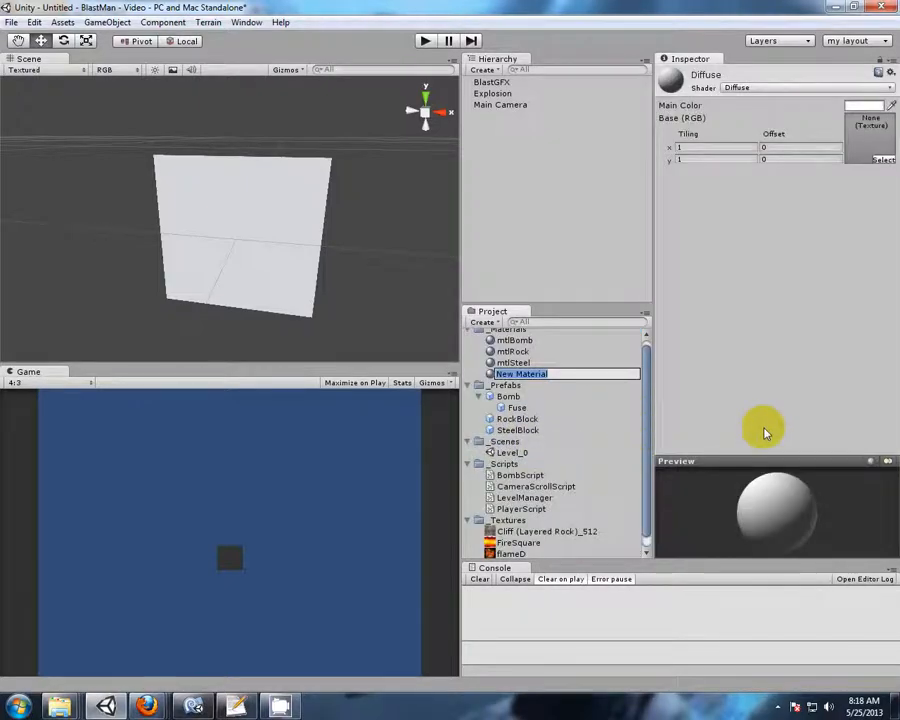
text(mtlFireSquare)
key(Return)
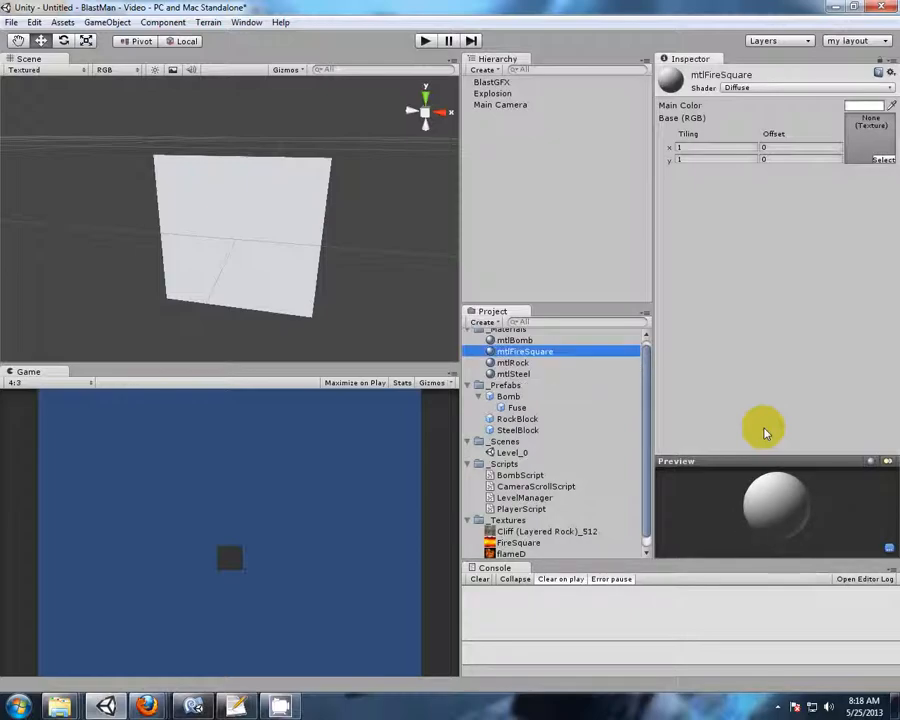
Assign the FireSquare texture to the mtlFireSquare material and apply the material to BlastGFX
drag(515, 550, 866, 145)
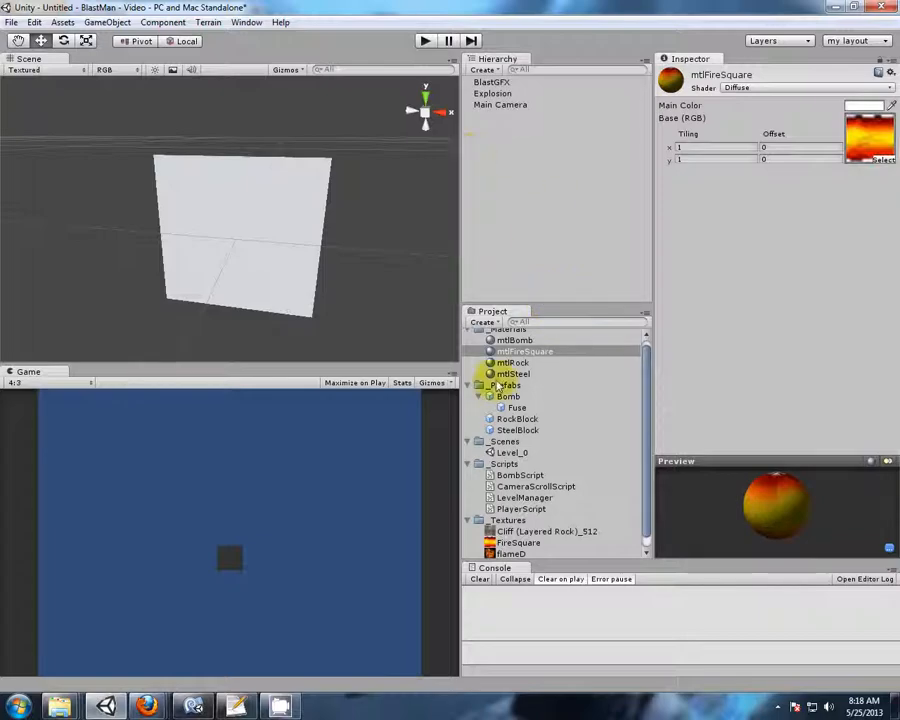
drag(505, 351, 493, 92)
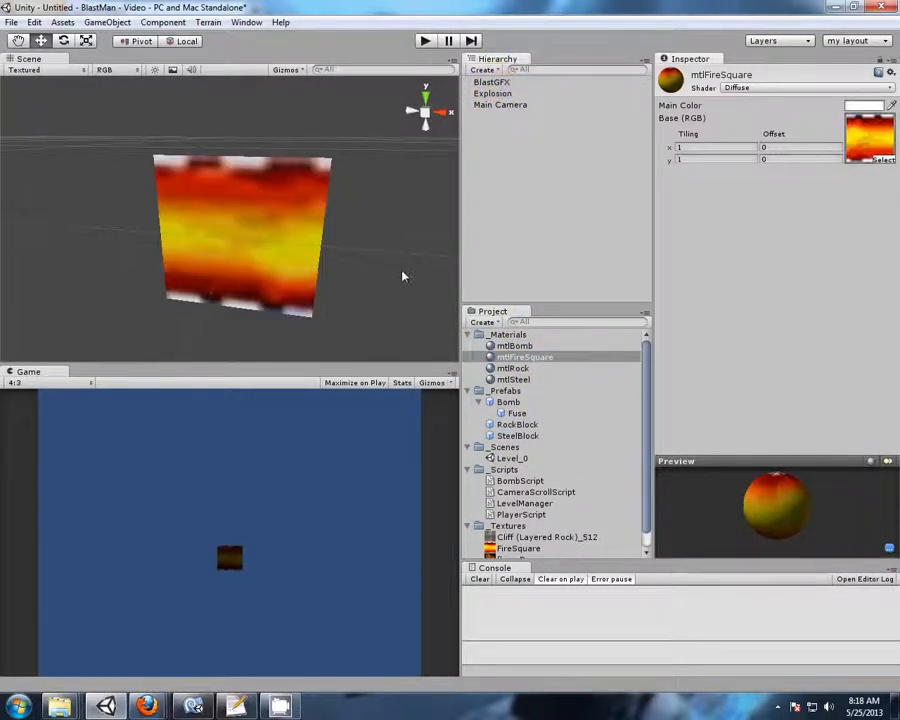
right_drag(395, 296, 391, 284)
middle_drag(391, 284, 386, 236)
scroll(387, 238, up, 3)
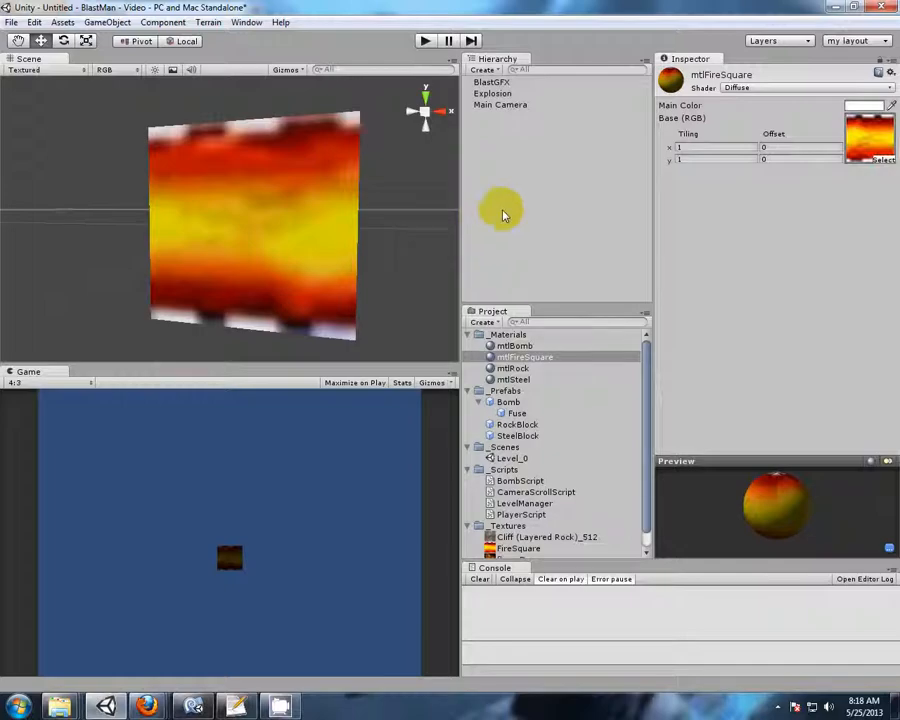
Make BlastGFX a child of the Explosion object and check how it fits inside the box collider
drag(499, 84, 504, 95)
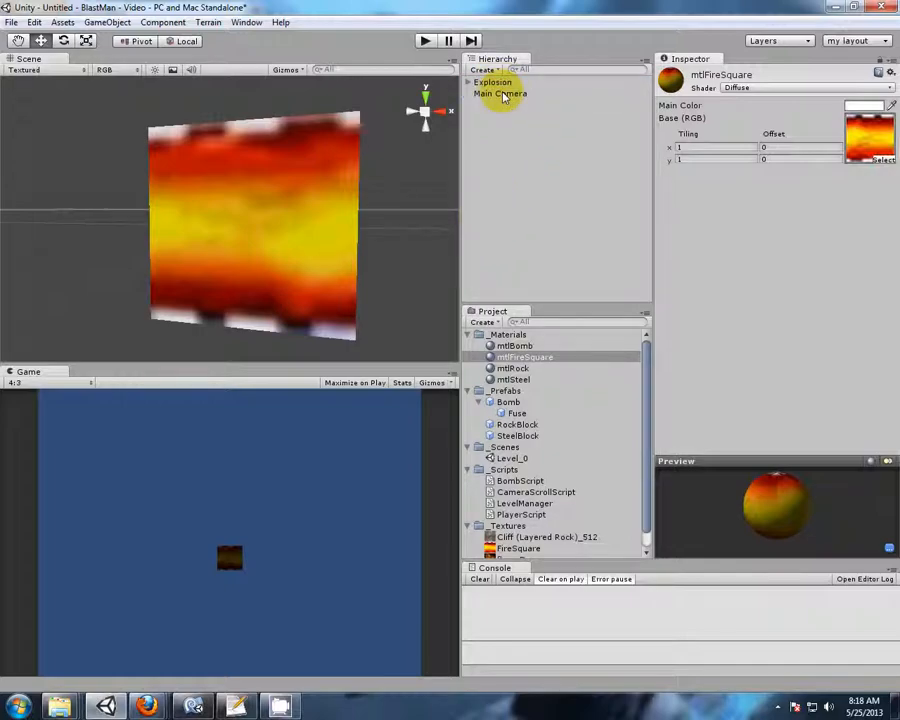
click(493, 83)
key(f)
scroll(380, 221, down, 5)
mouse_move(372, 217)
middle_down()
mouse_move(386, 254)
mouse_move(372, 297)
mouse_move(358, 209)
middle_up()
scroll(342, 274, up, 3)
scroll(342, 274, up, 4)
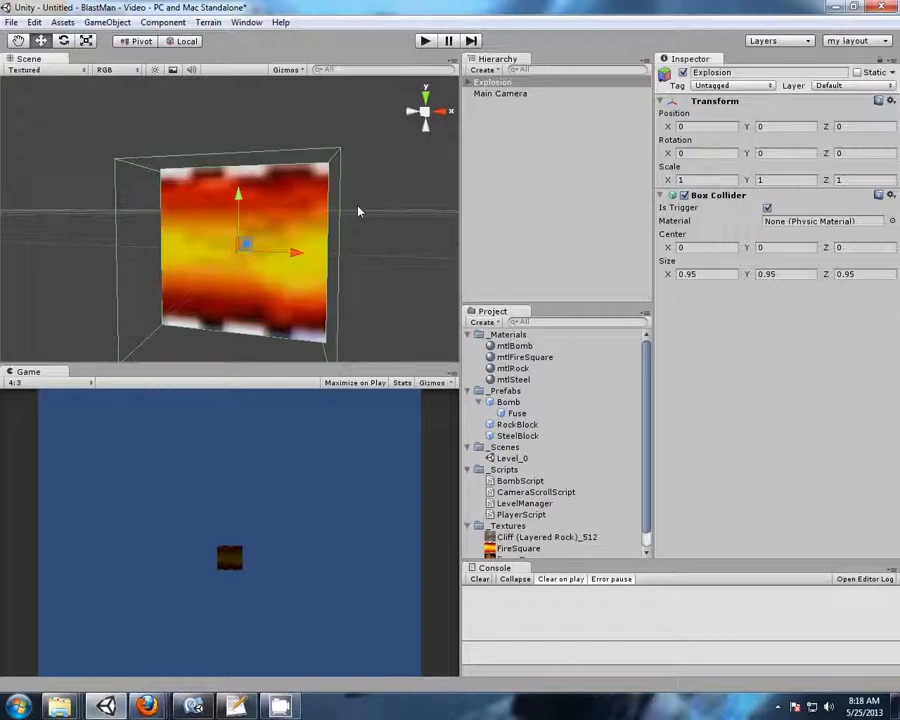
scroll(358, 211, down, 2)
Create an empty game object and name it ExplosionParticle
click(548, 139)
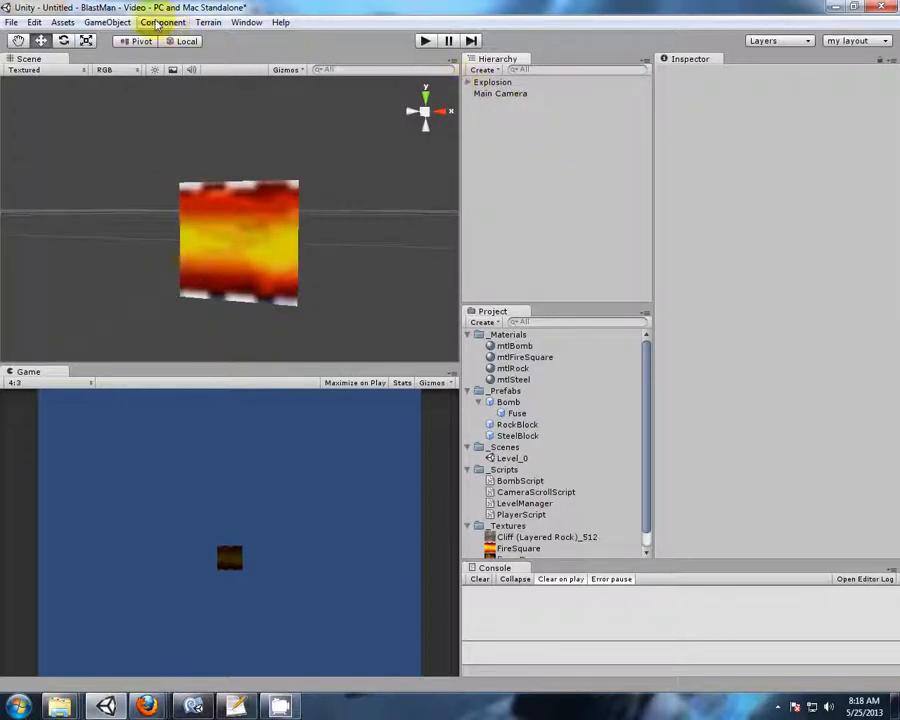
click(112, 22)
click(116, 37)
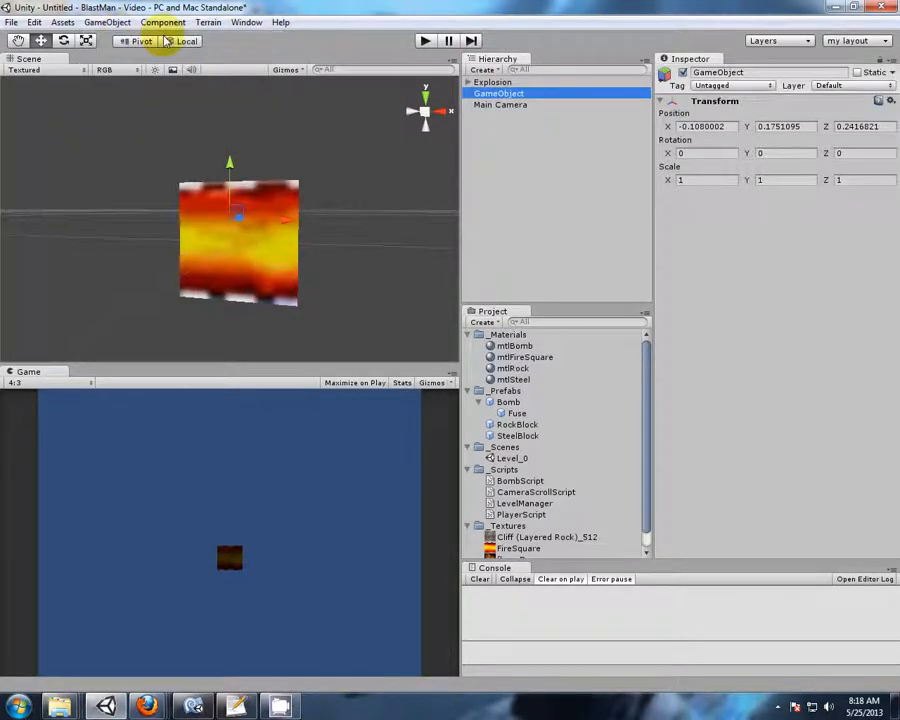
click(727, 72)
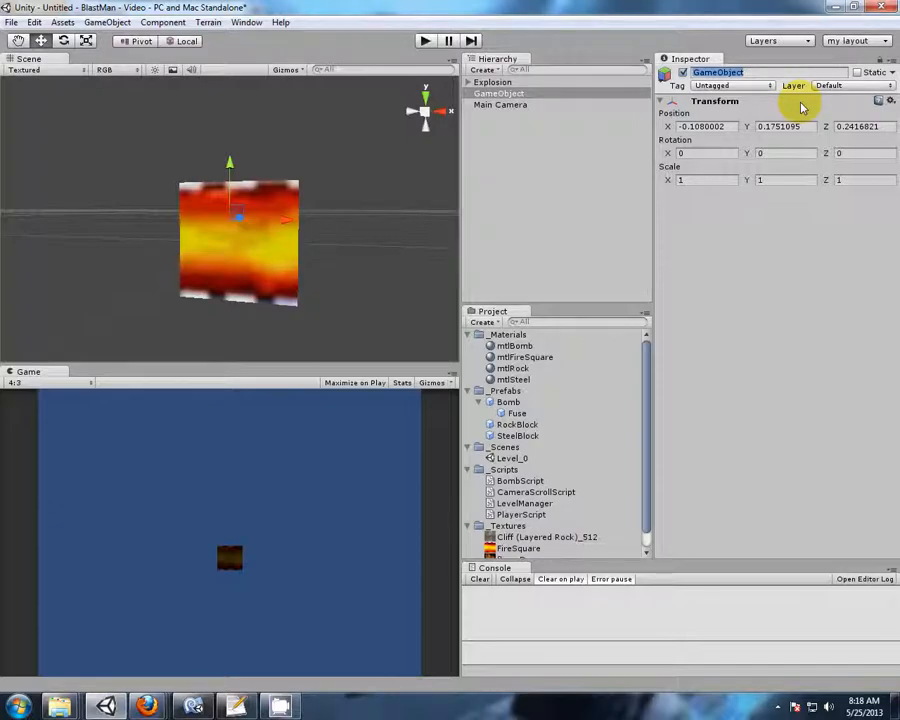
text(ExplosionPart)
text(icle)
key(Return)
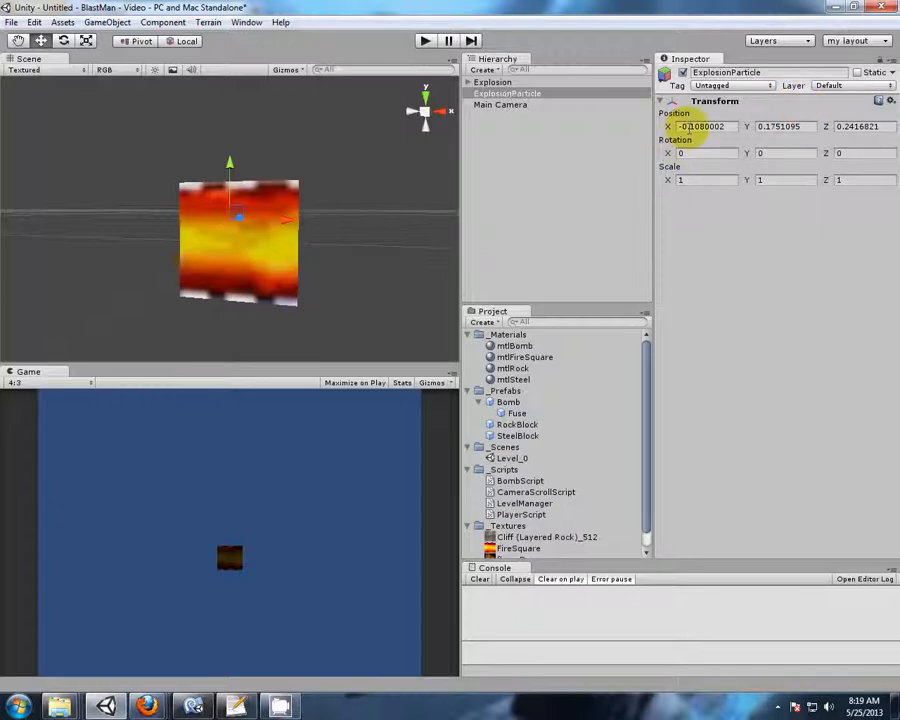
Set the X, Y and Z position of ExplosionParticle to 0
text(0)
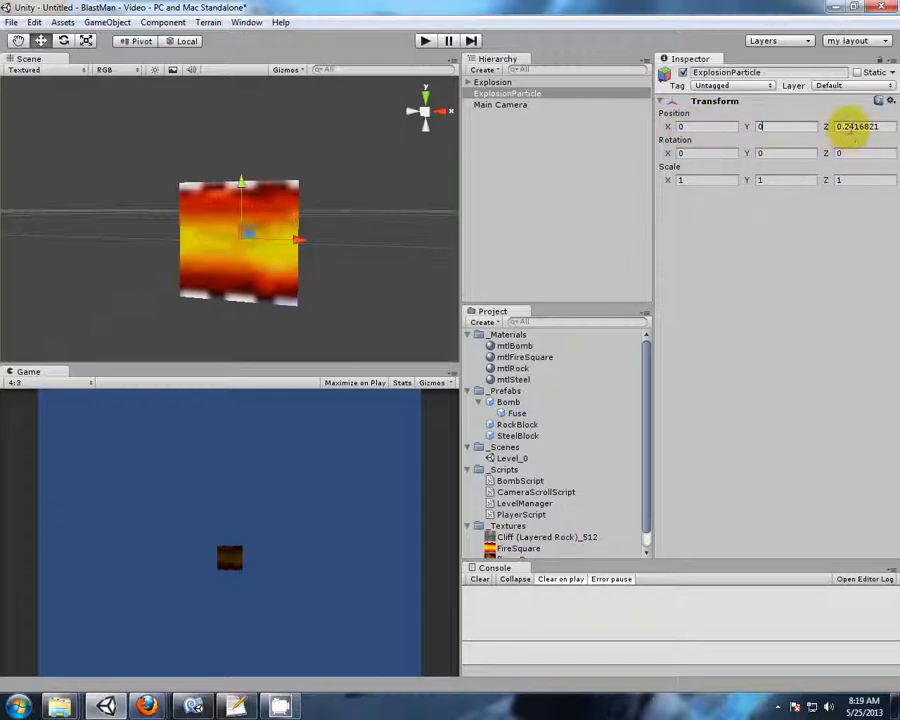
click(852, 127)
text(0)
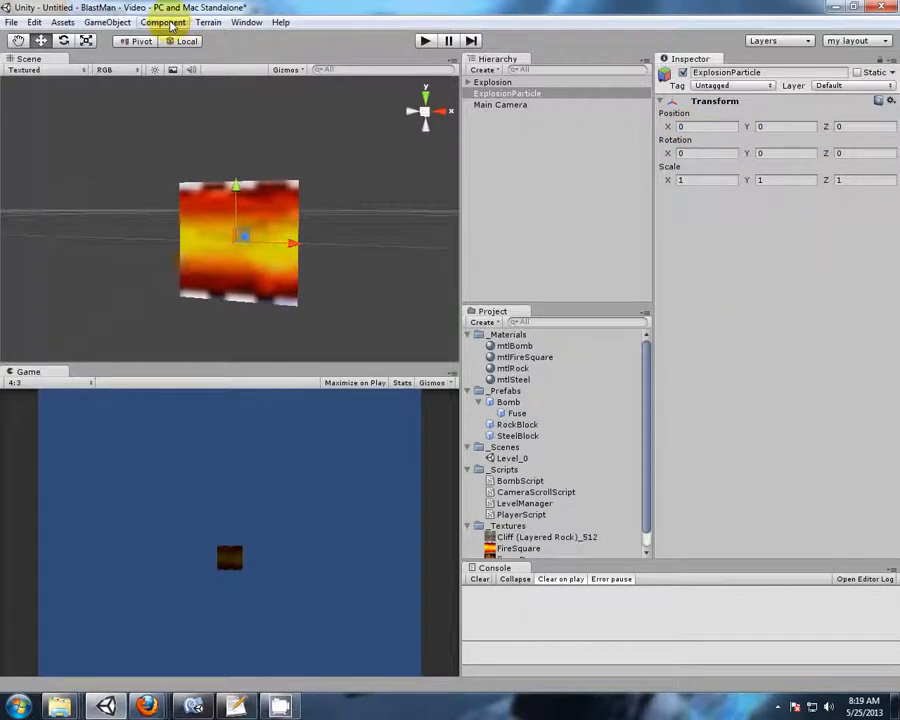
Add the legacy Ellipsoid Particle Emitter component to ExplosionParticle
click(165, 22)
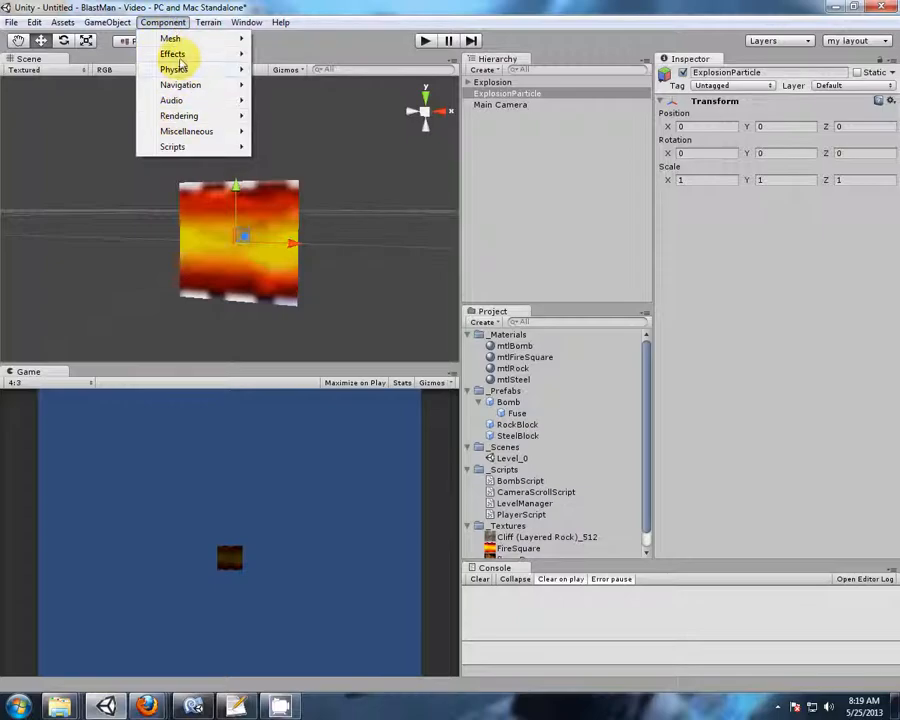
mouse_move(176, 54)
mouse_move(311, 155)
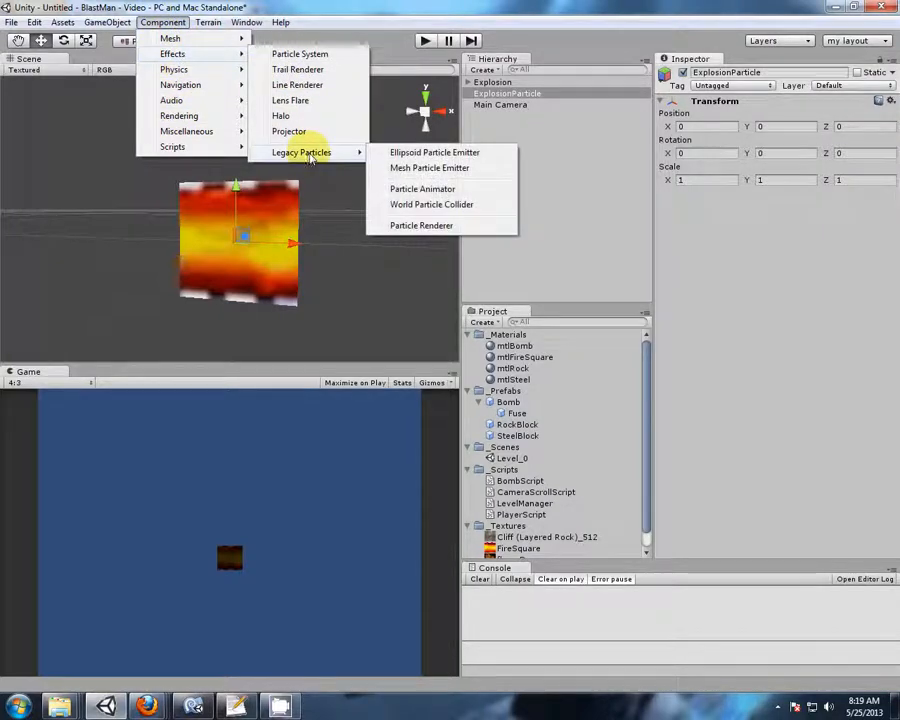
click(430, 153)
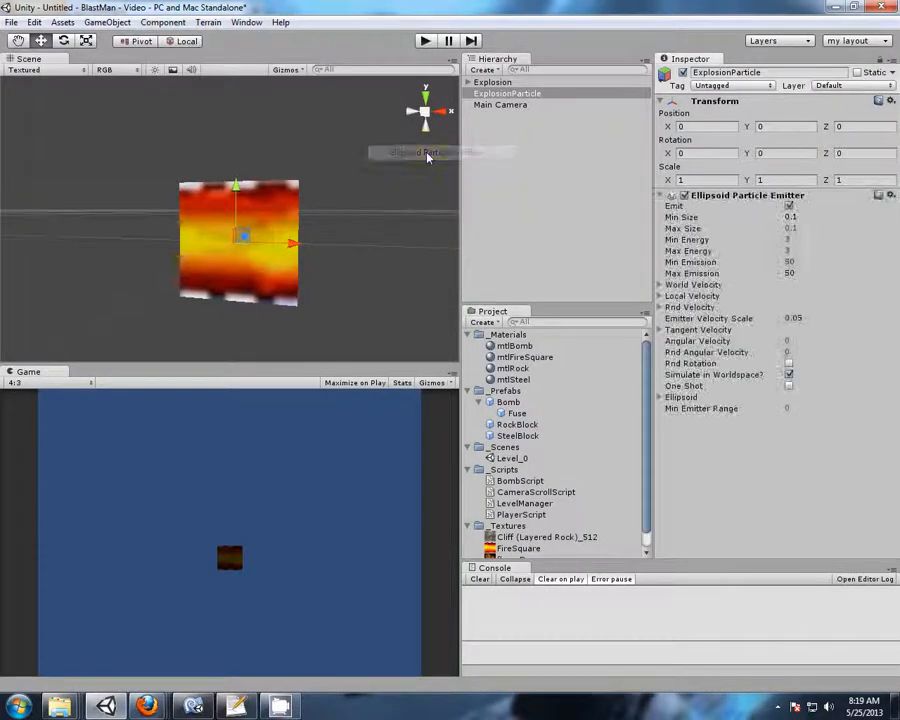
Add the legacy Particle Renderer and Particle Animator components to ExplosionParticle
click(166, 23)
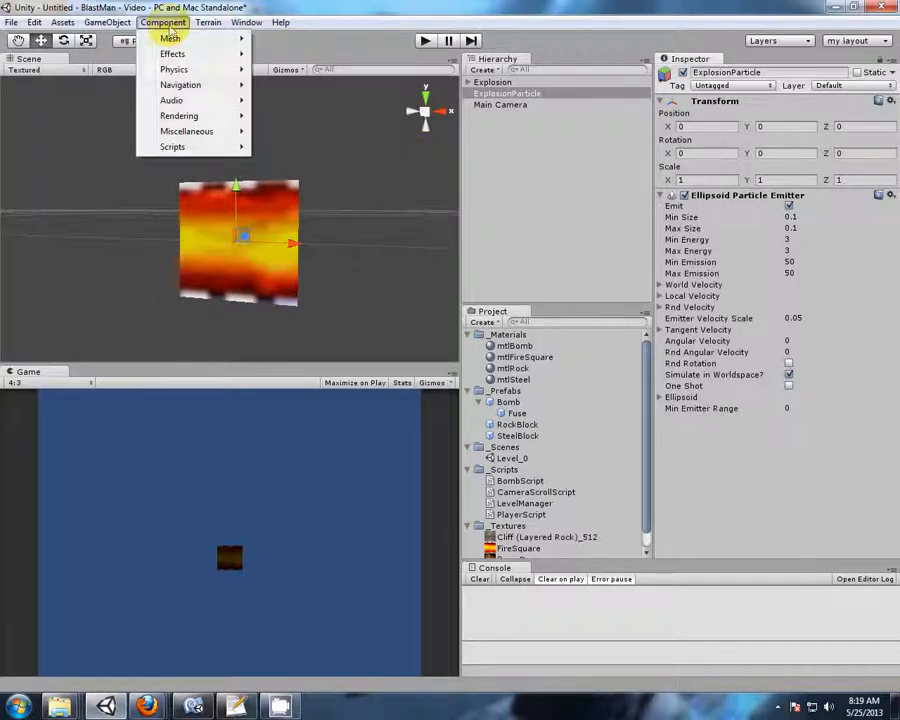
mouse_move(212, 55)
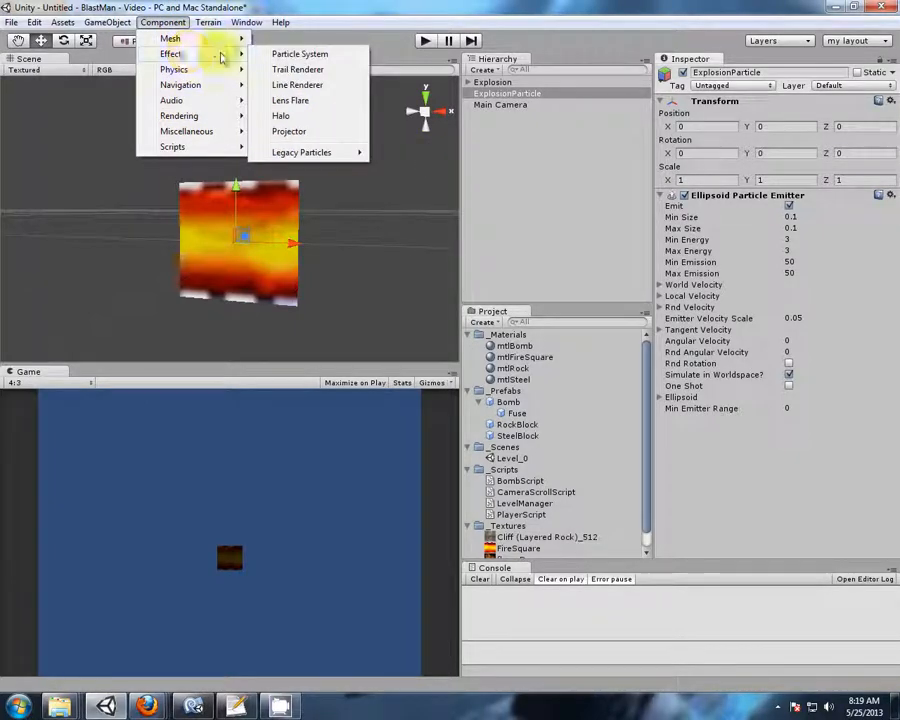
mouse_move(318, 151)
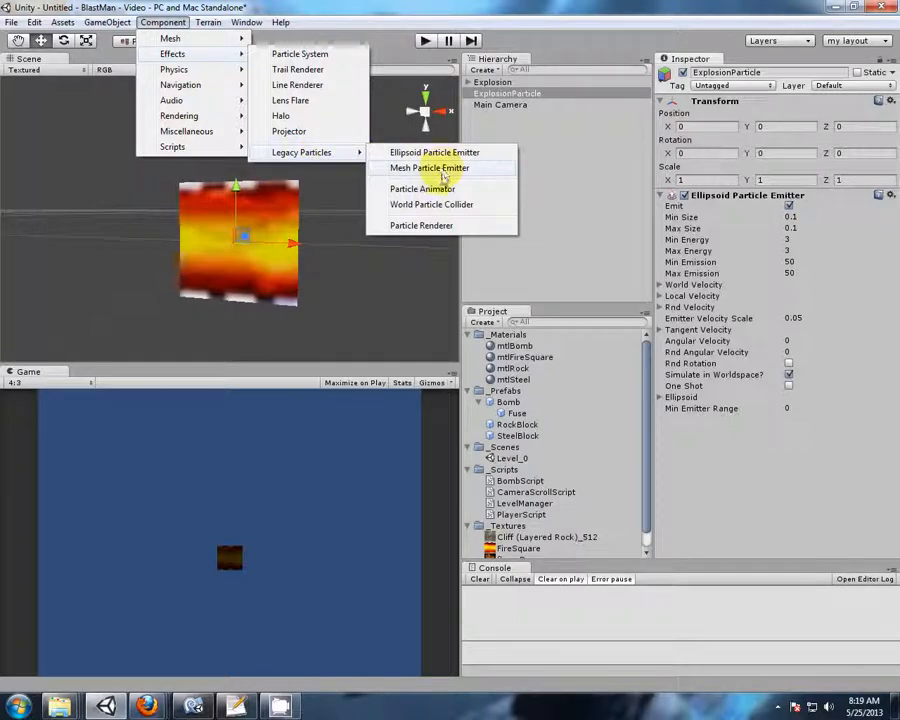
click(421, 225)
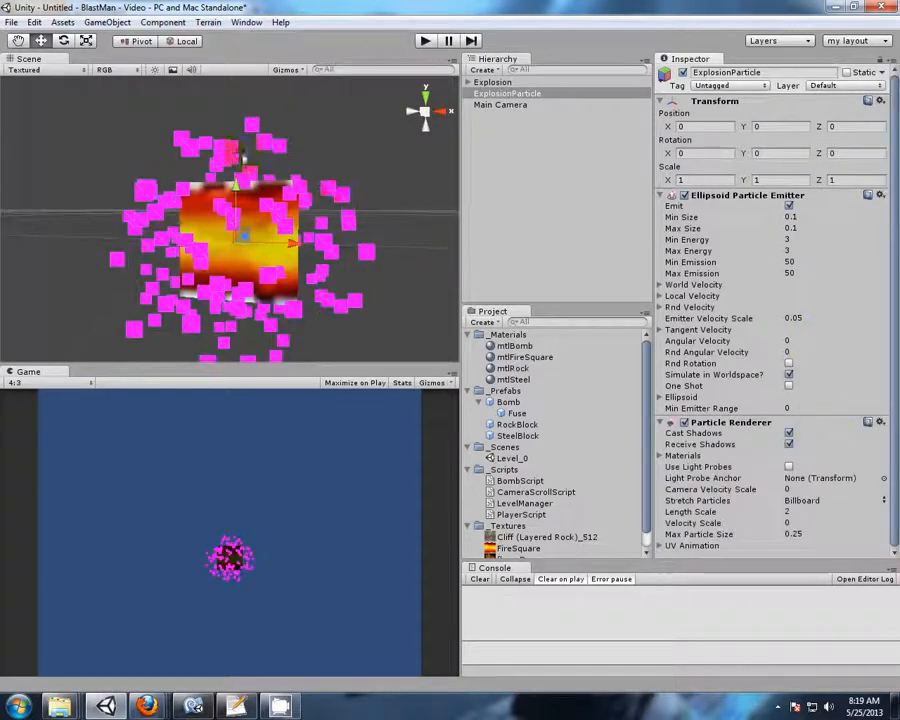
click(150, 24)
mouse_move(172, 54)
mouse_move(331, 155)
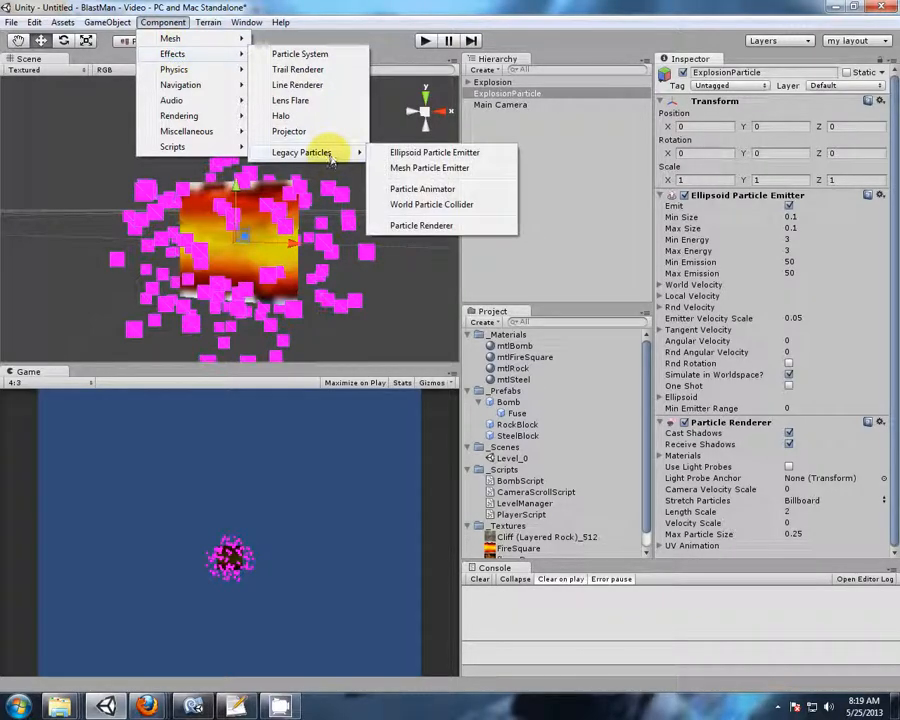
click(432, 189)
scroll(838, 218, down, 5)
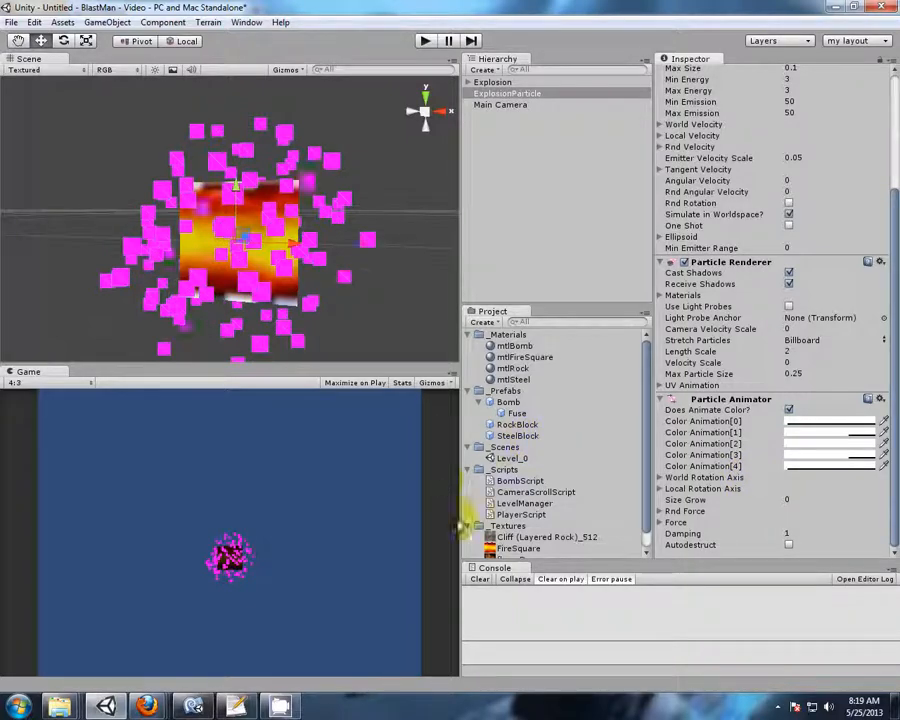
scroll(530, 555, down, 1)
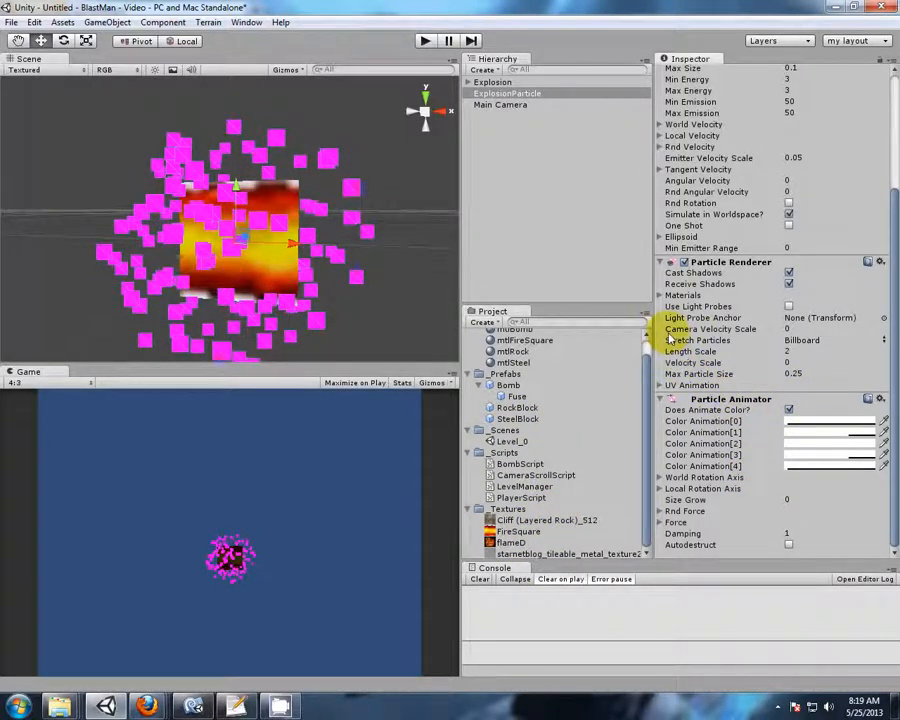
click(661, 295)
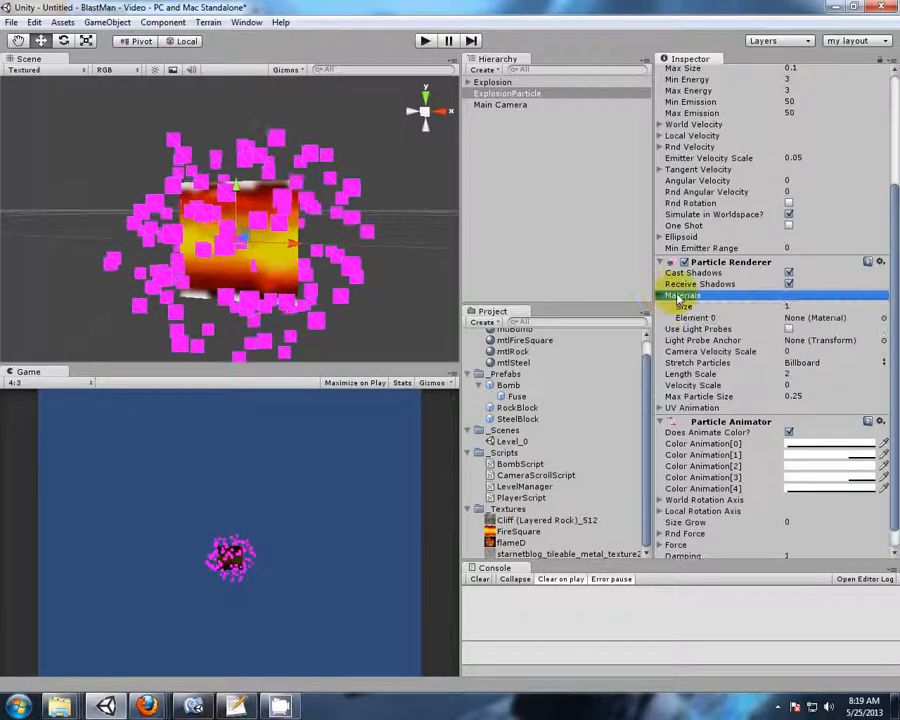
click(882, 317)
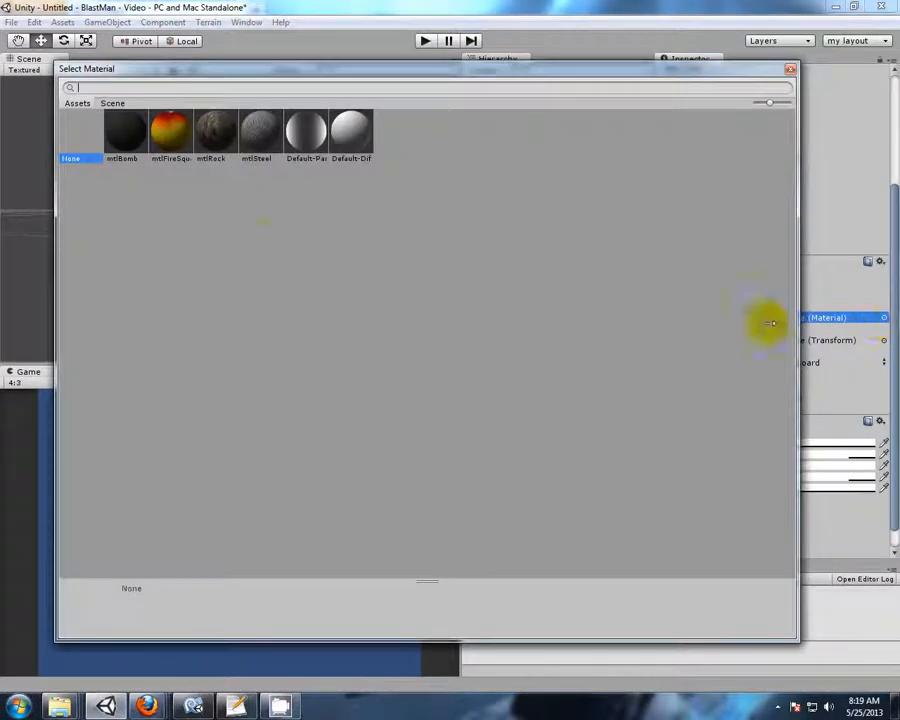
click(790, 71)
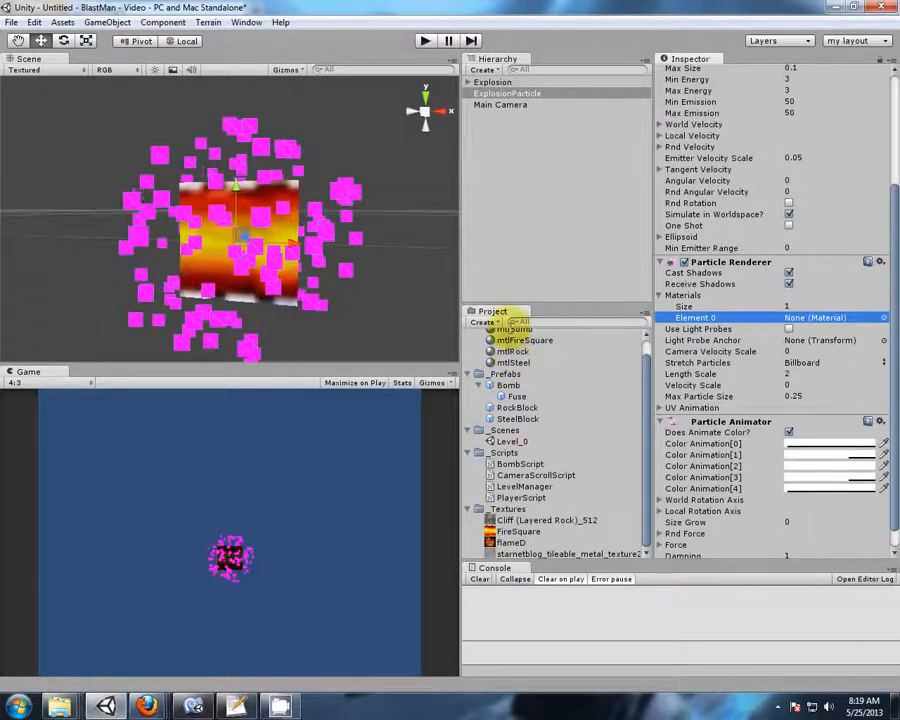
Create a new material named mtlFlameD in the _Materials folder
scroll(518, 342, up, 1)
click(488, 334)
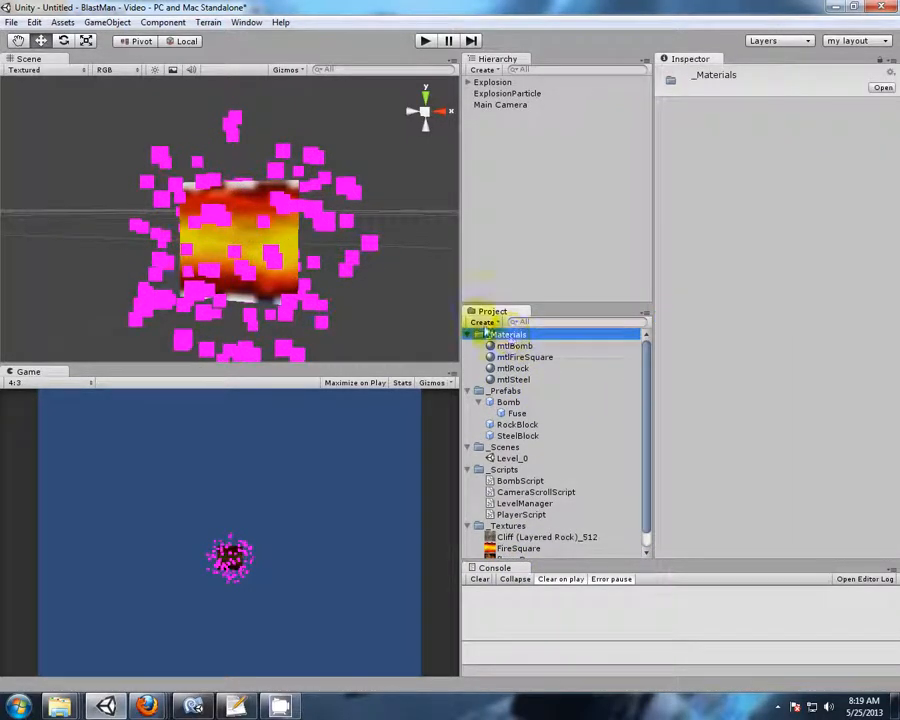
click(485, 322)
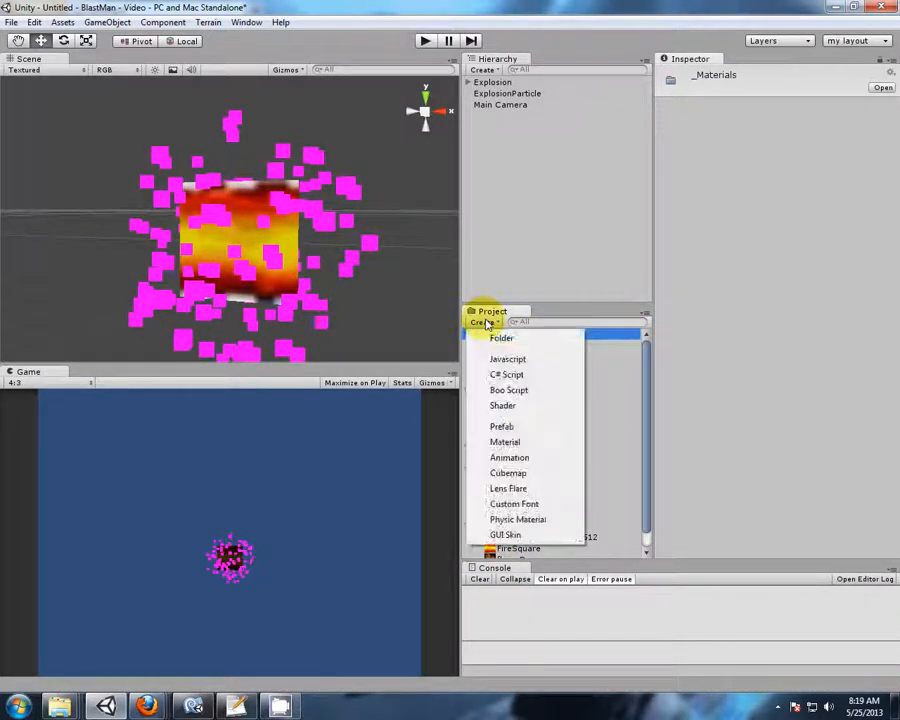
click(505, 441)
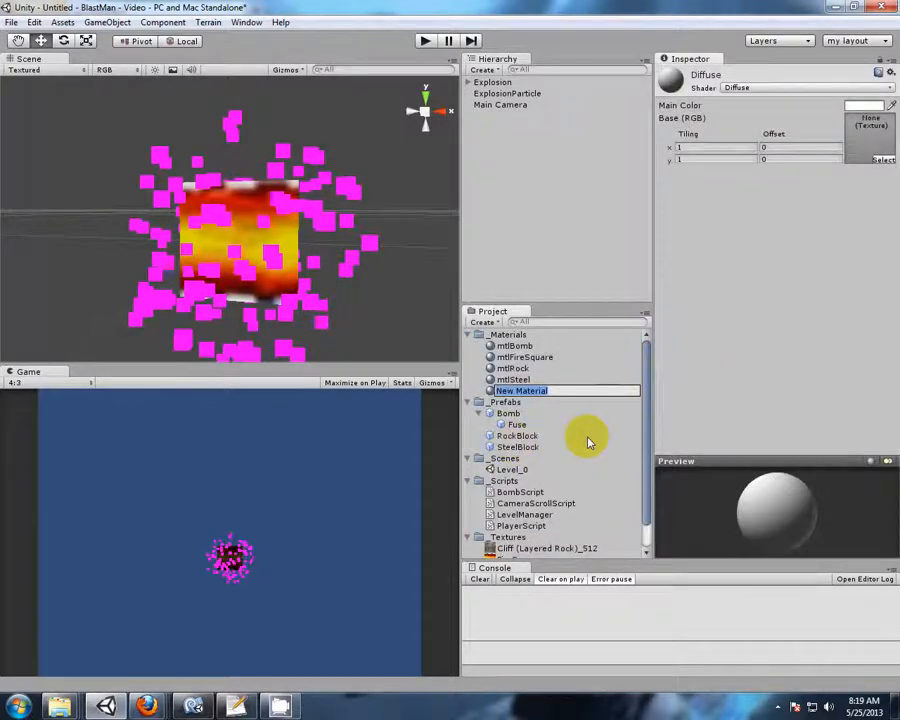
scroll(646, 440, down, 1)
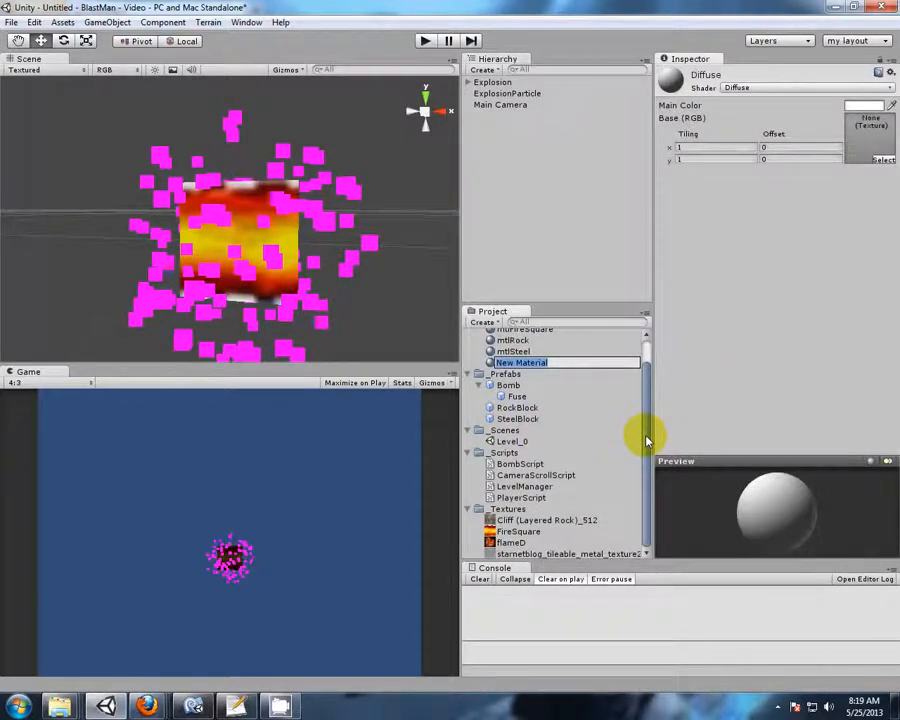
scroll(646, 440, up, 1)
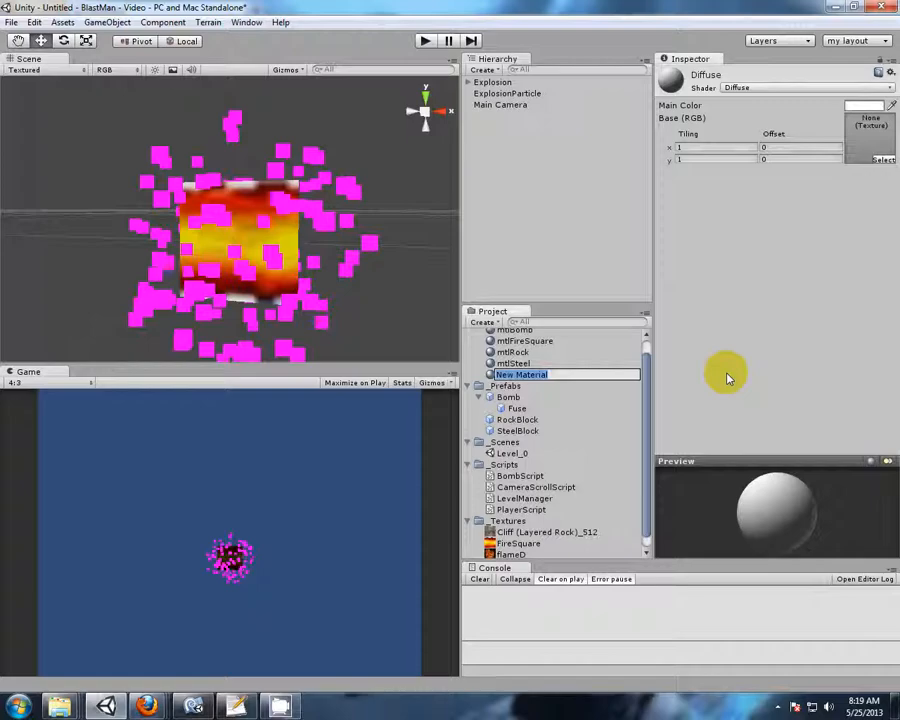
text(mtlFlameD)
key(Return)
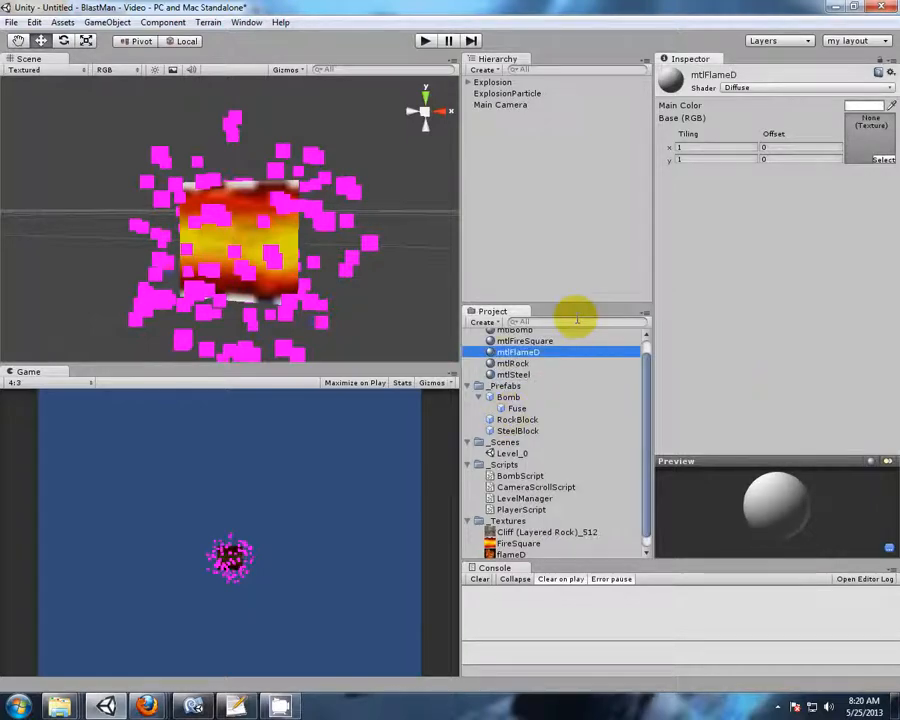
Assign the flameD texture to mtlFlameD, set its shader to Particles/Additive, and inspect the material preview
drag(505, 557, 872, 142)
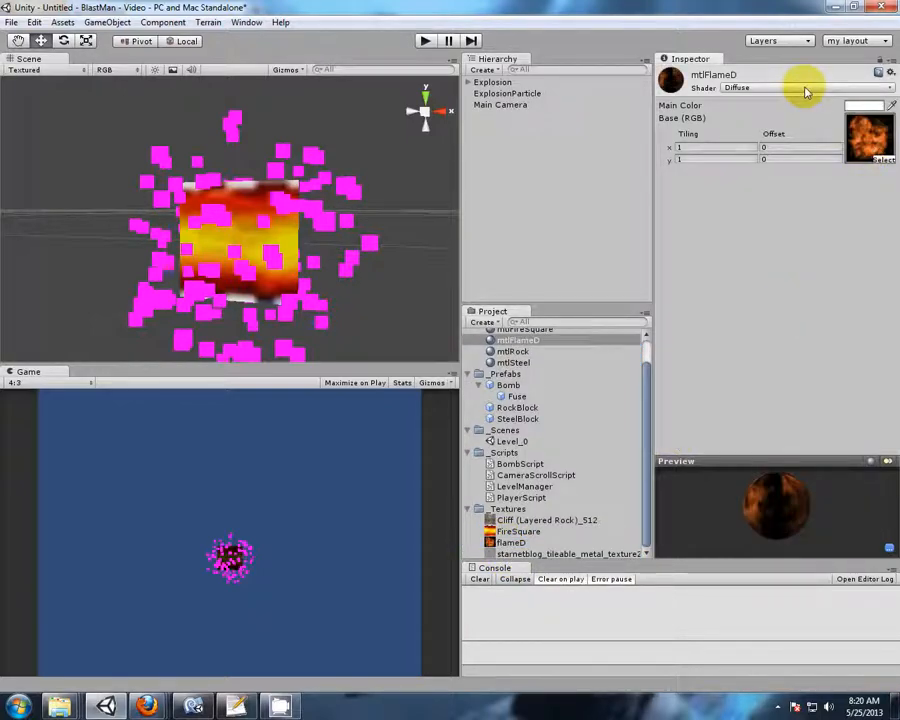
click(806, 90)
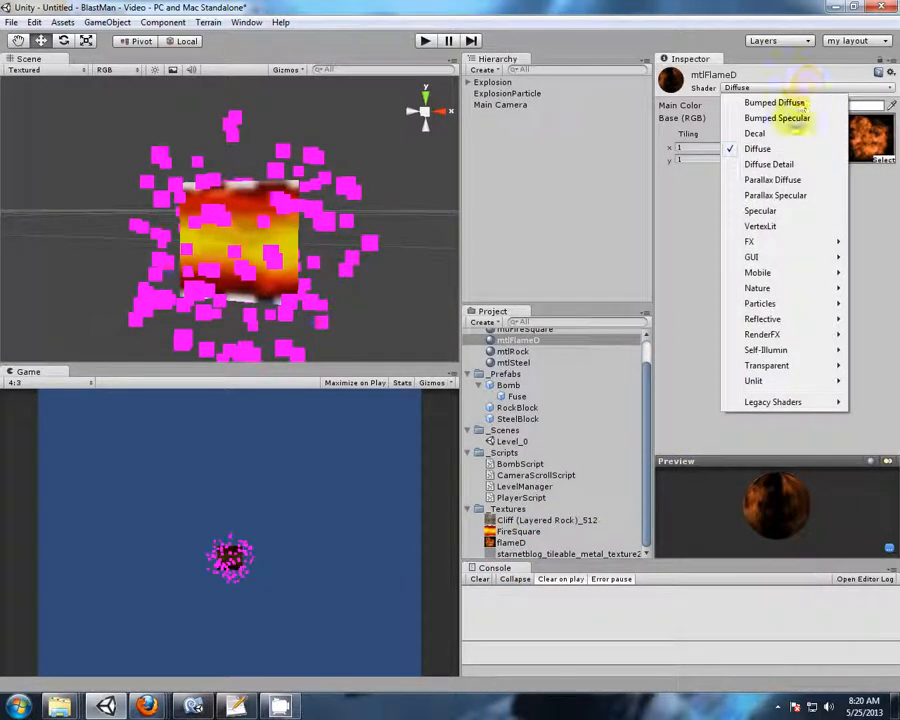
mouse_move(775, 303)
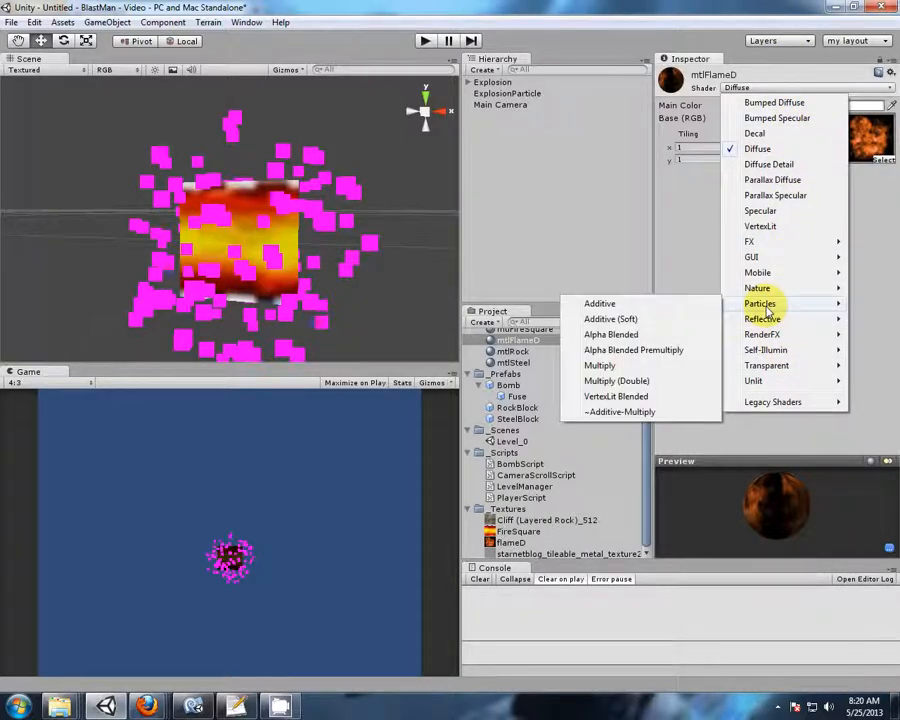
click(599, 304)
drag(828, 514, 772, 503)
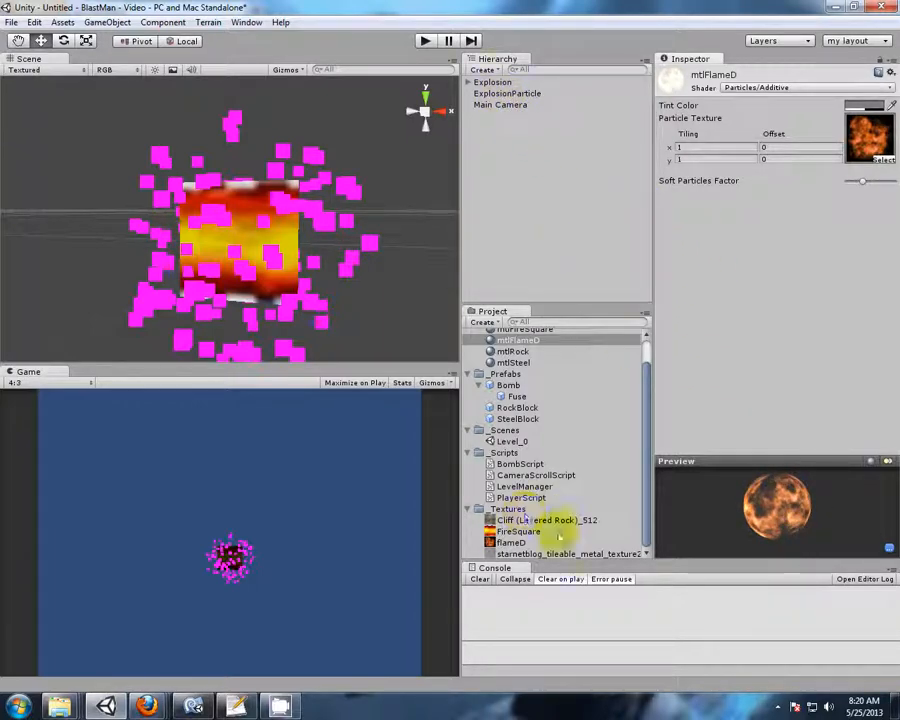
Assign mtlFlameD as the Element 0 material of ExplosionParticle's Particle Renderer and check the particles in the scene
click(496, 95)
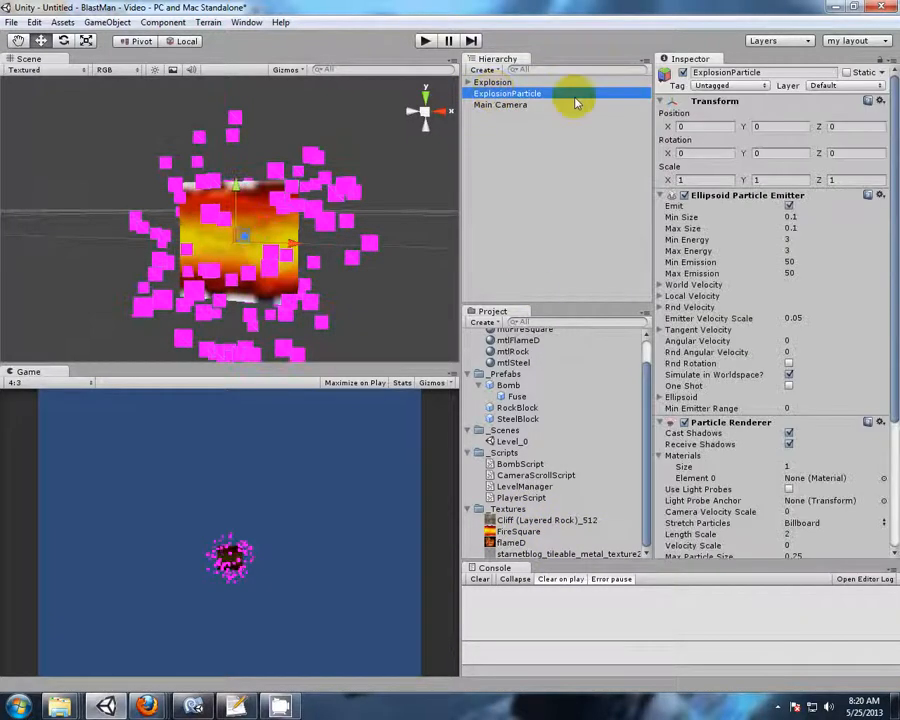
drag(884, 300, 890, 458)
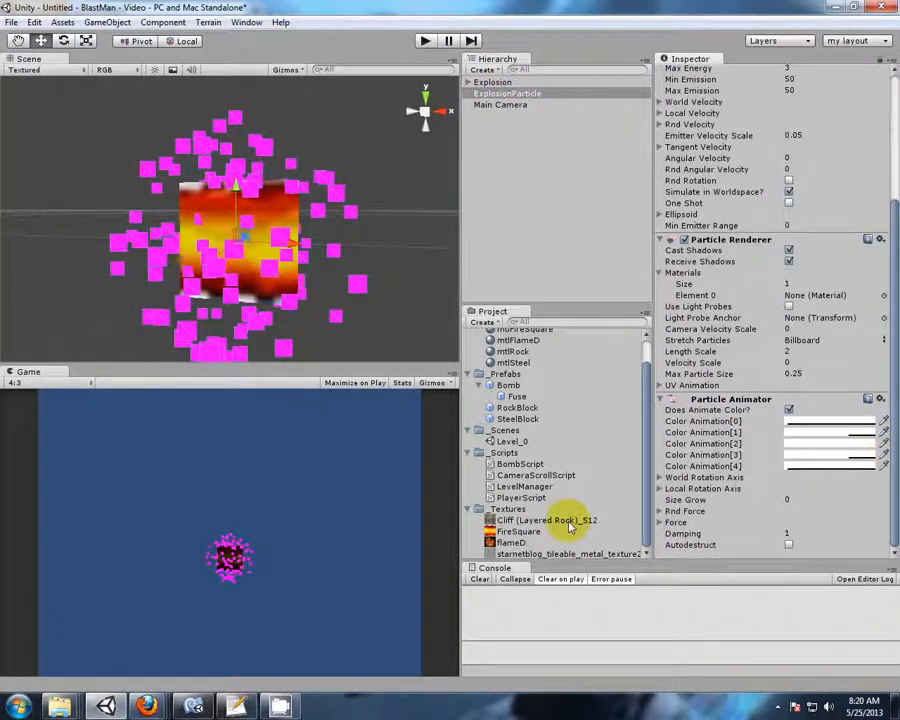
drag(520, 342, 805, 291)
scroll(311, 292, down, 1)
mouse_move(253, 274)
middle_down()
mouse_move(298, 276)
mouse_move(264, 279)
middle_up()
scroll(295, 275, up, 3)
scroll(293, 274, down, 2)
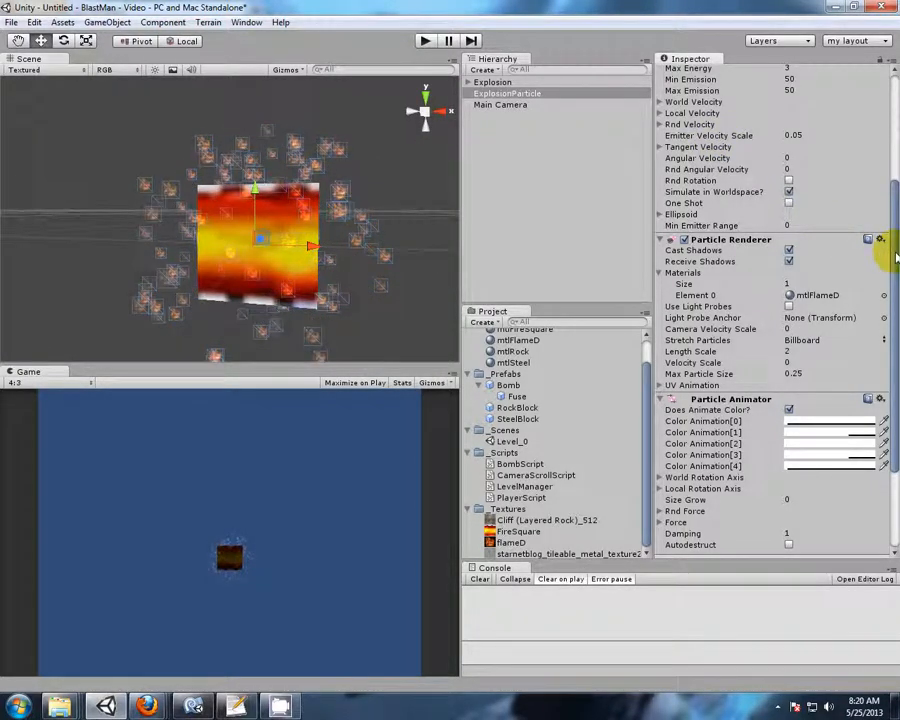
Enable Autodestruct in ExplosionParticle's Particle Animator and One Shot in its Ellipsoid Particle Emitter
scroll(893, 252, down, 1)
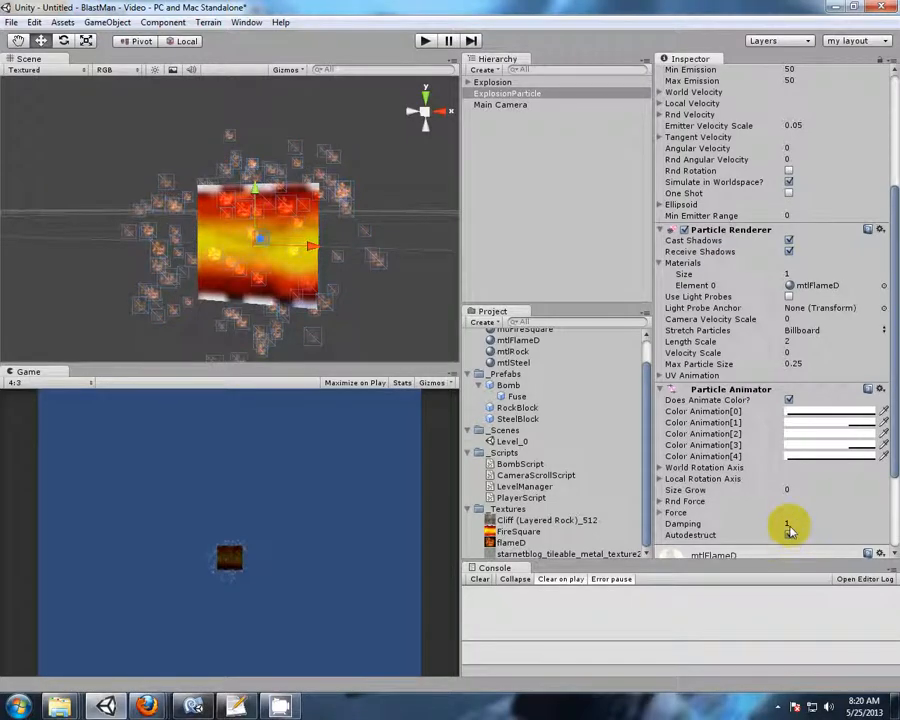
click(789, 193)
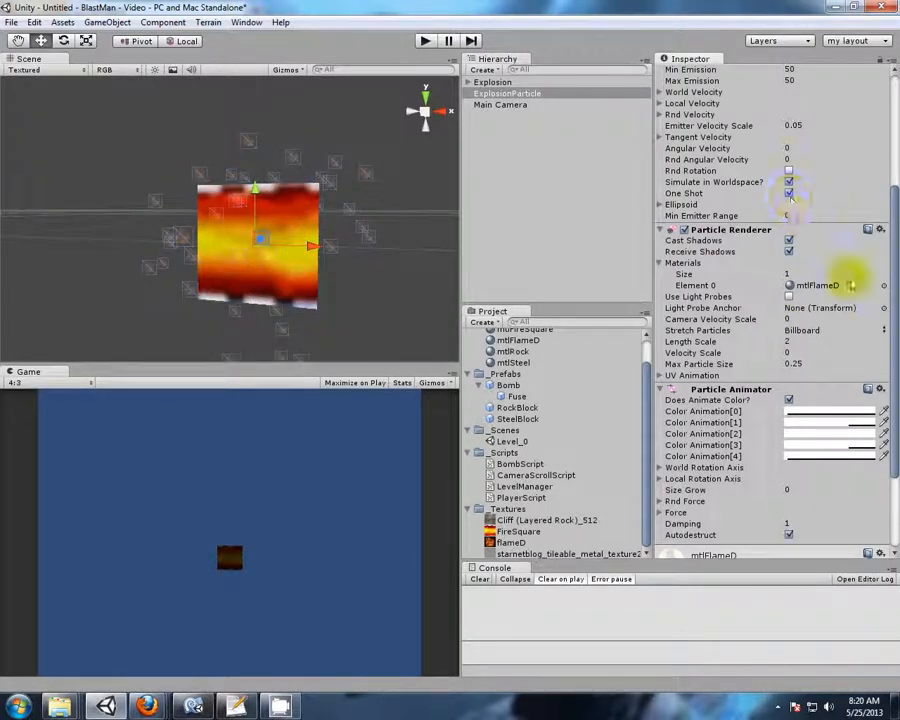
scroll(893, 320, up, 5)
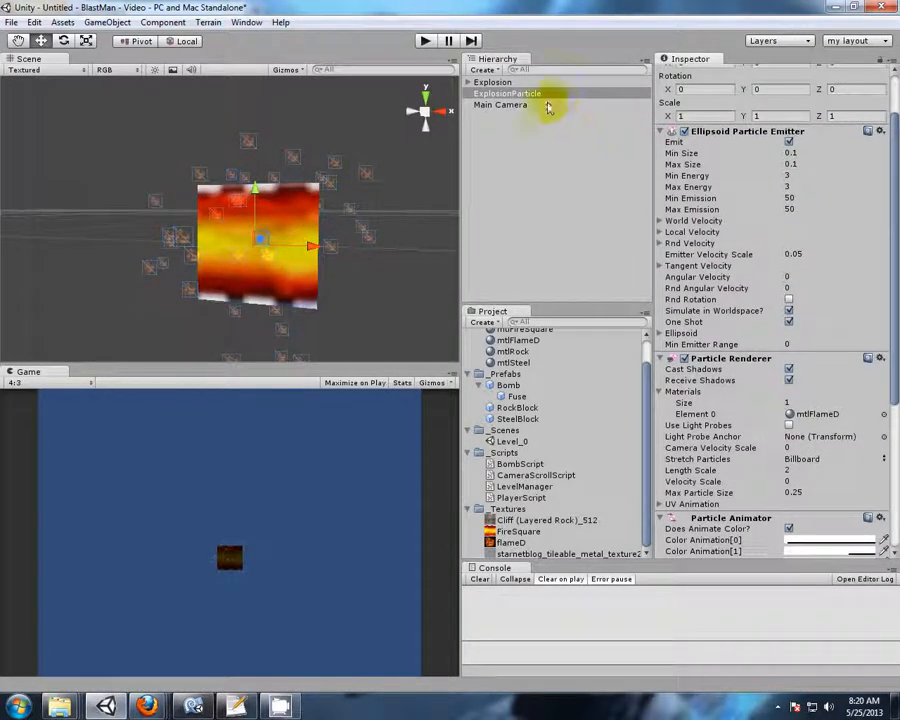
Set ExplosionParticle's emitter Ellipsoid dimensions to X 0.5, Y 0.2 and Z 0
click(490, 94)
middle_drag(375, 208, 360, 181)
scroll(356, 180, up, 4)
scroll(356, 180, down, 4)
middle_drag(300, 222, 271, 205)
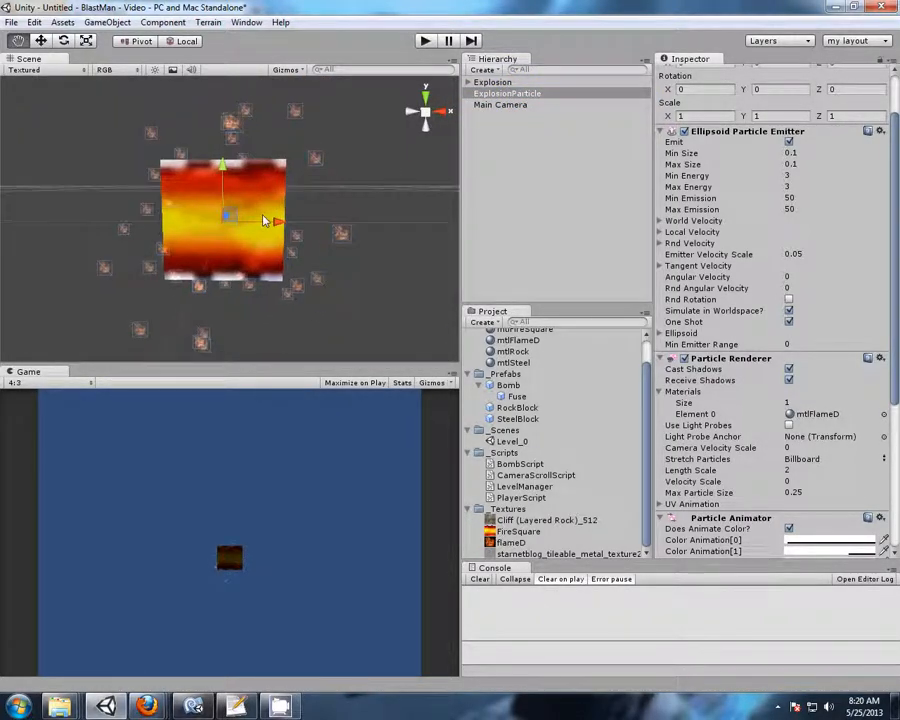
click(666, 334)
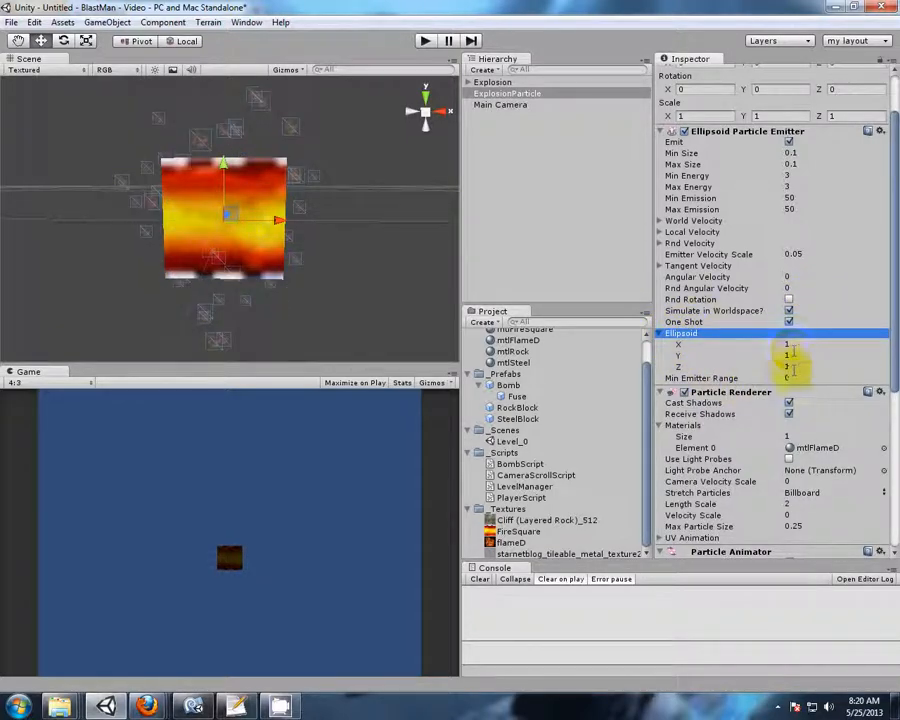
click(787, 367)
text(0)
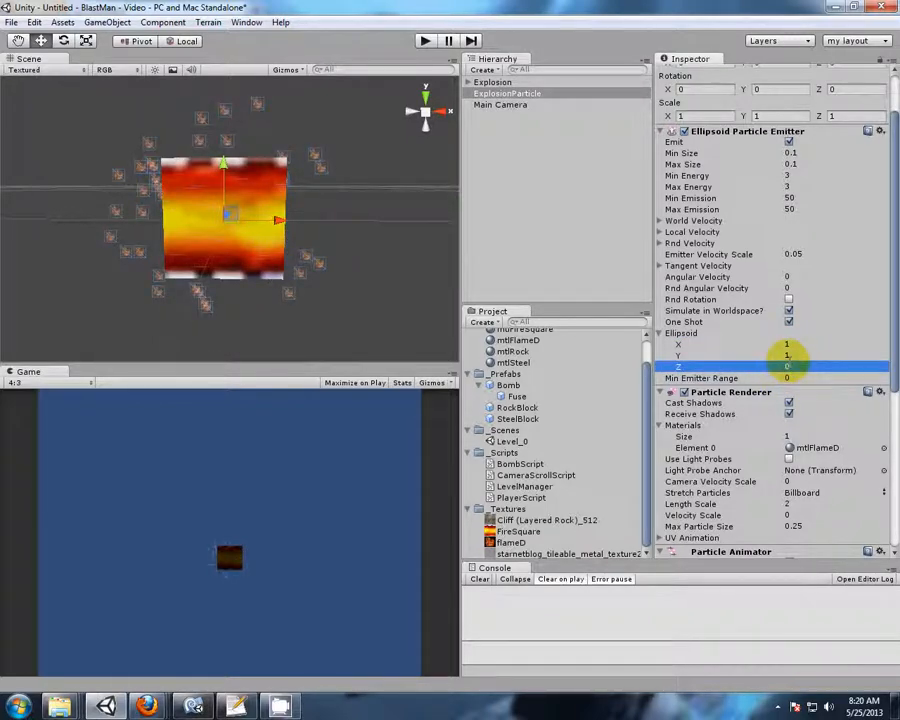
click(786, 356)
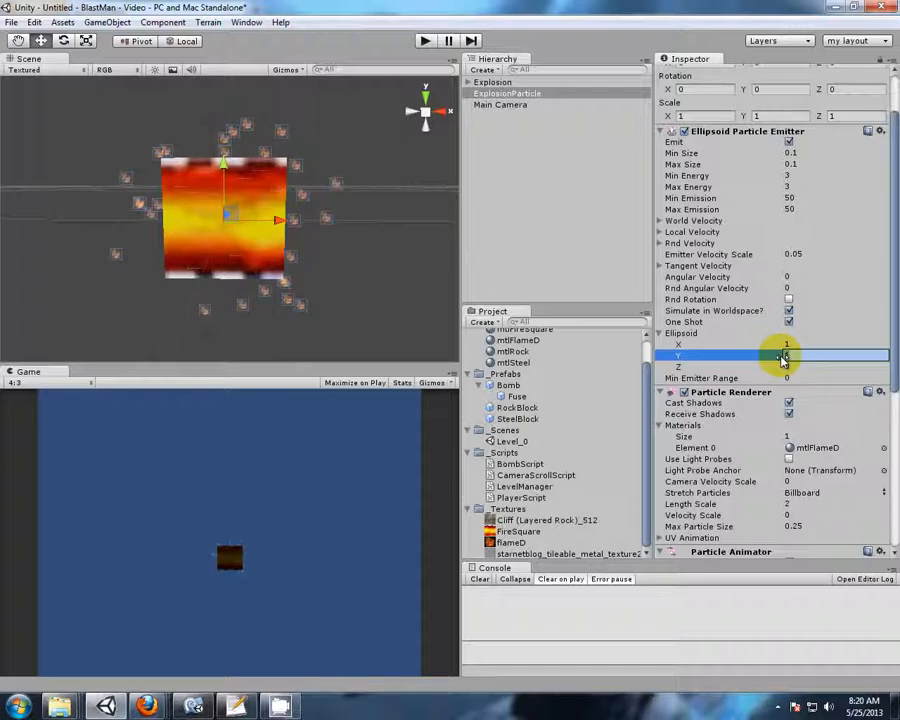
text(0.2)
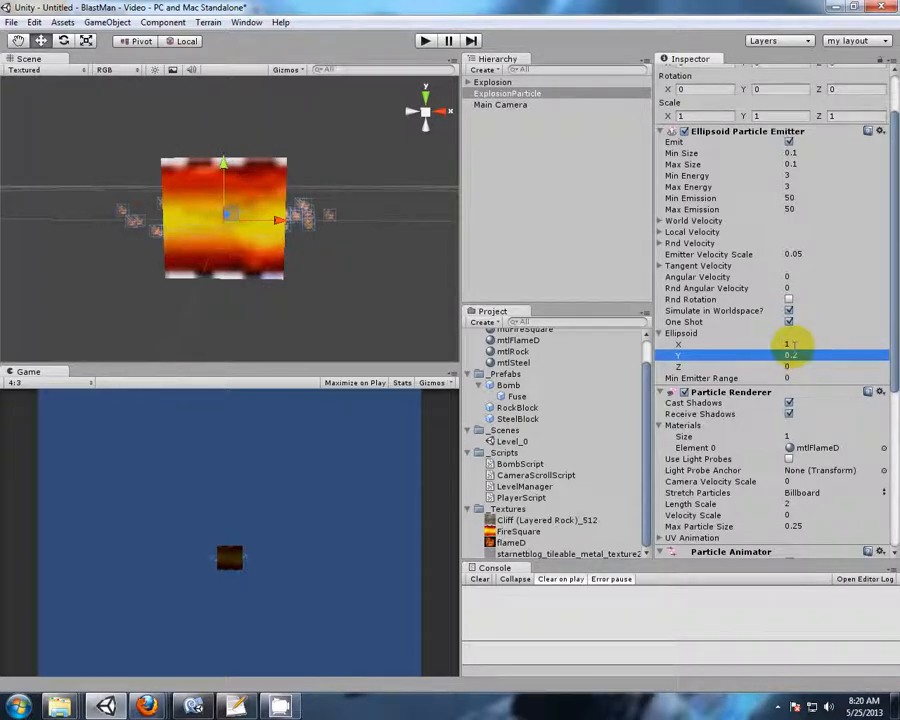
click(786, 345)
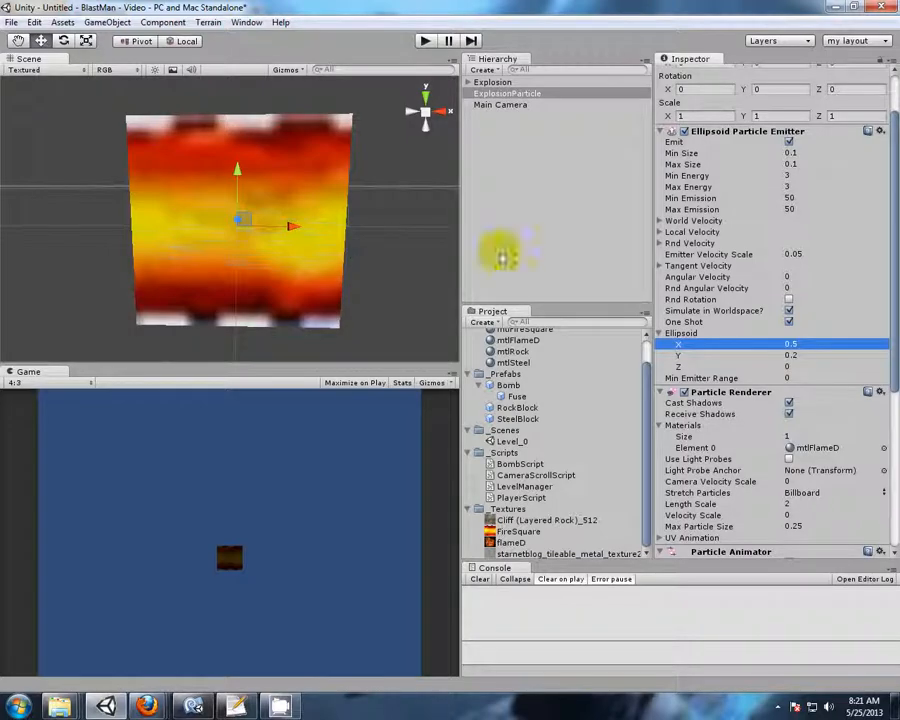
Set the particle emitter's Min Size to 0.2 and Max Size to 0.5
click(786, 198)
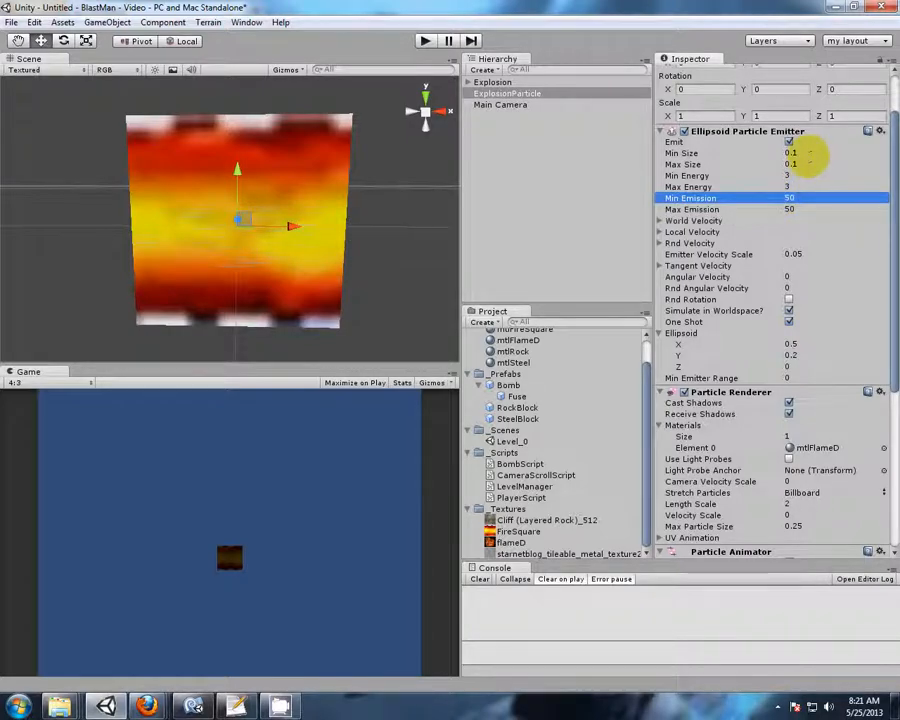
click(797, 153)
text(0.5)
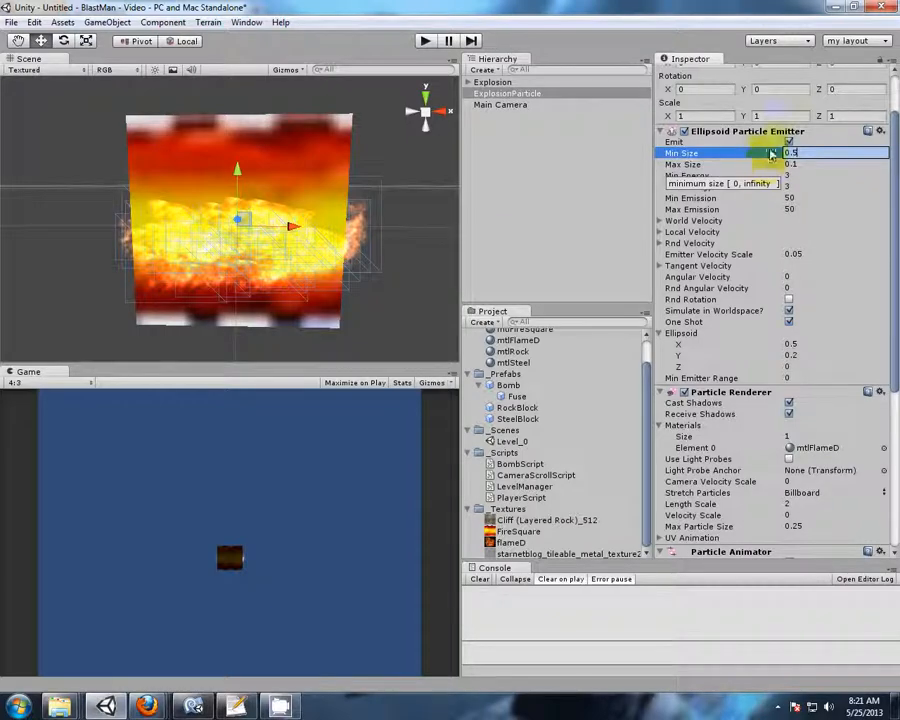
click(790, 164)
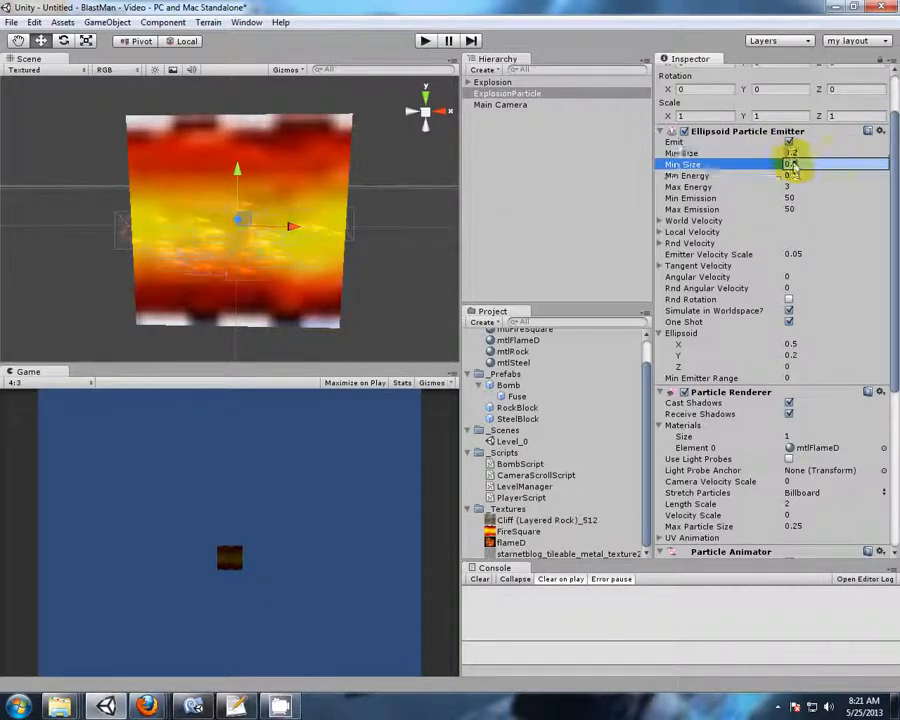
text(0.5)
key(Return)
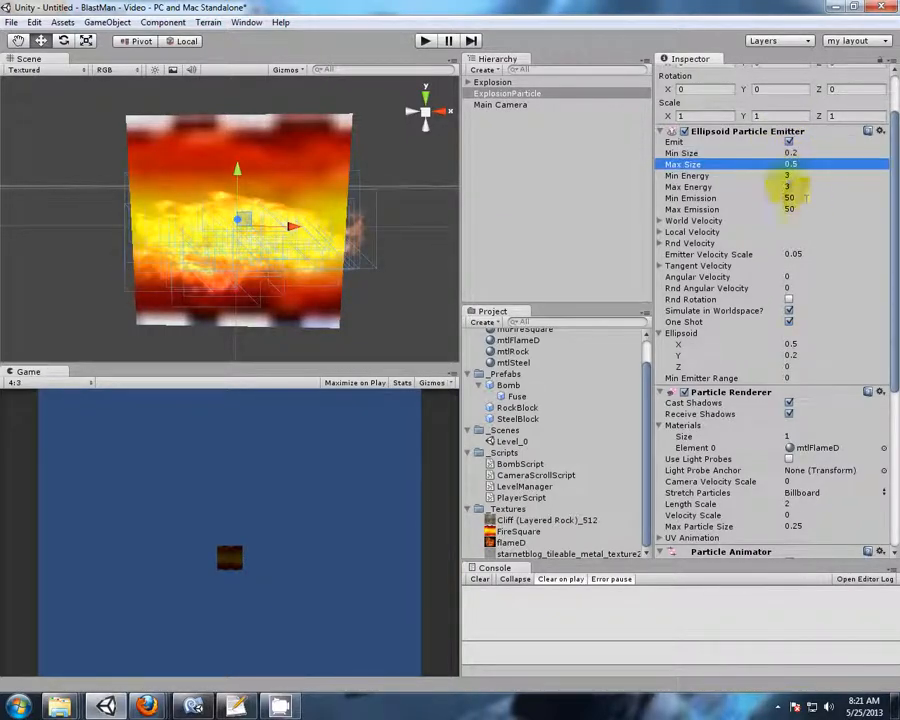
Set the particle emitter's Min Energy to 0.5 and Max Energy to 1, and check the flames against the fire graphic
click(788, 176)
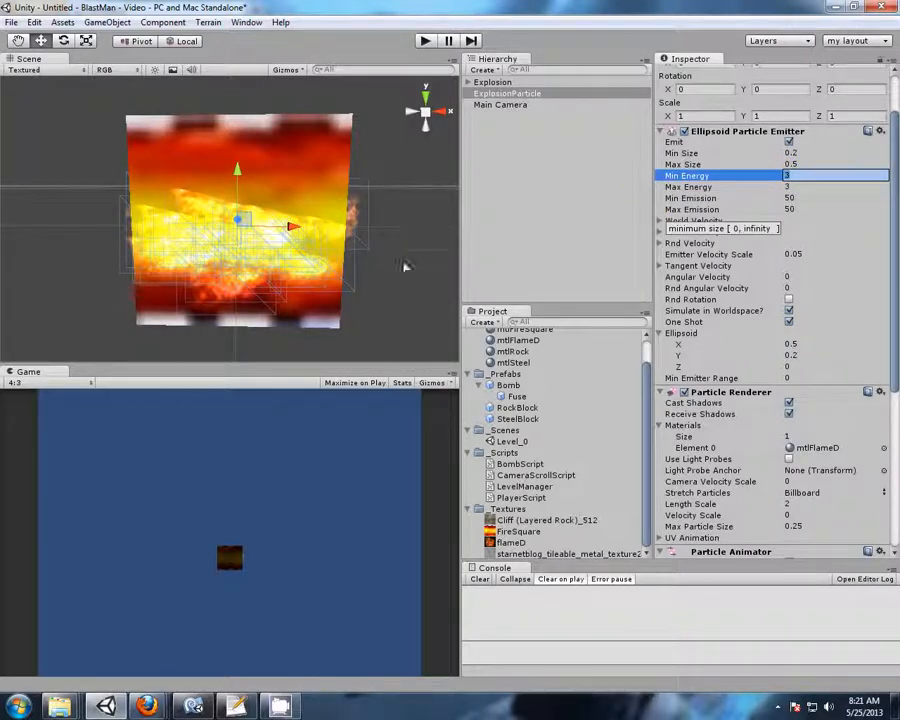
click(787, 188)
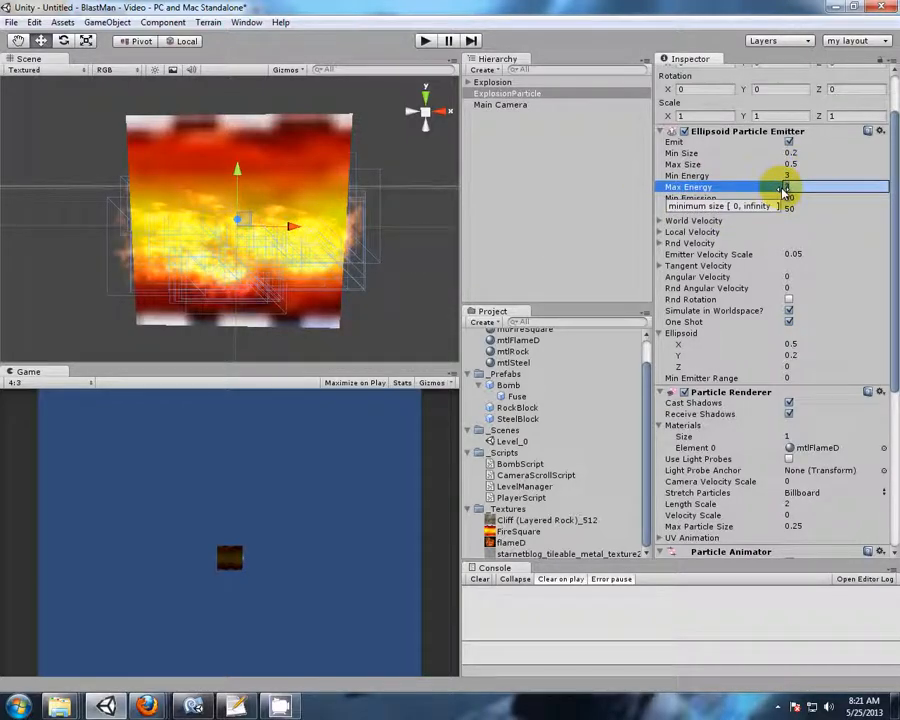
click(778, 176)
text(0.5)
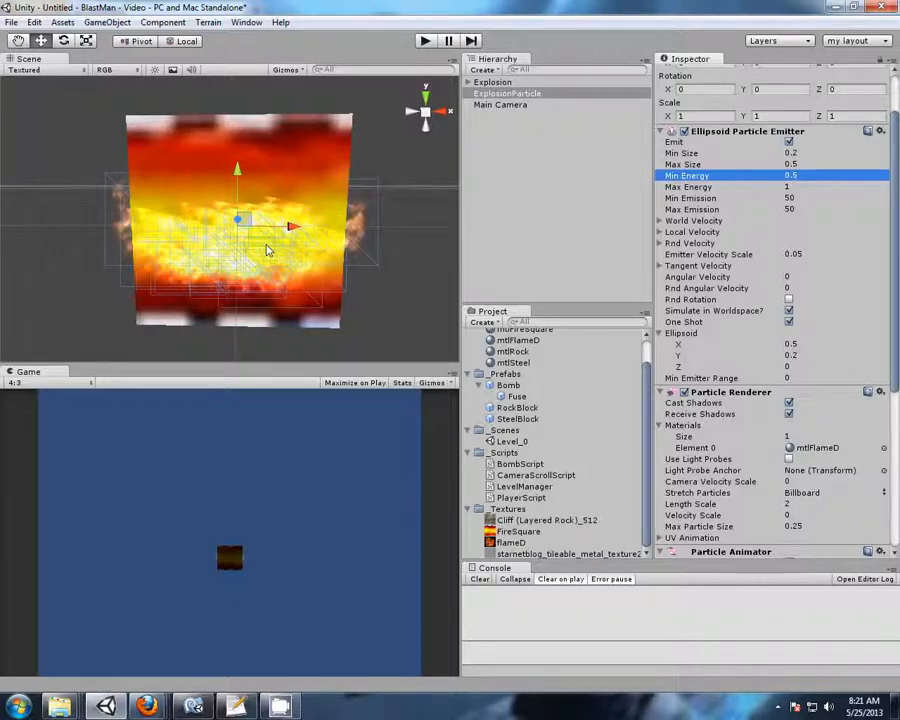
middle_drag(390, 204, 379, 213)
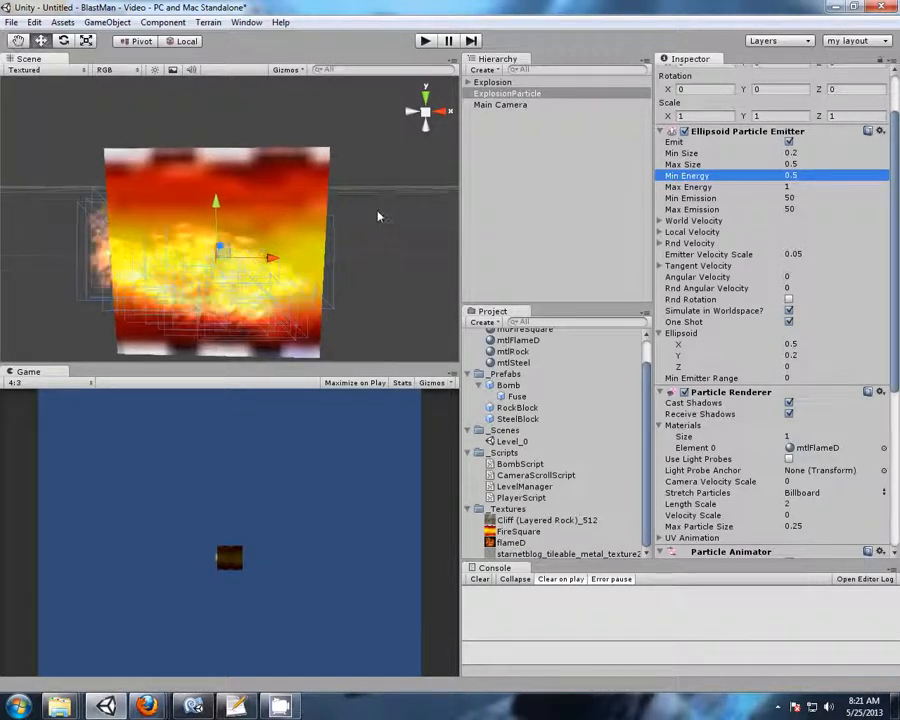
alt+drag(385, 191, 184, 235)
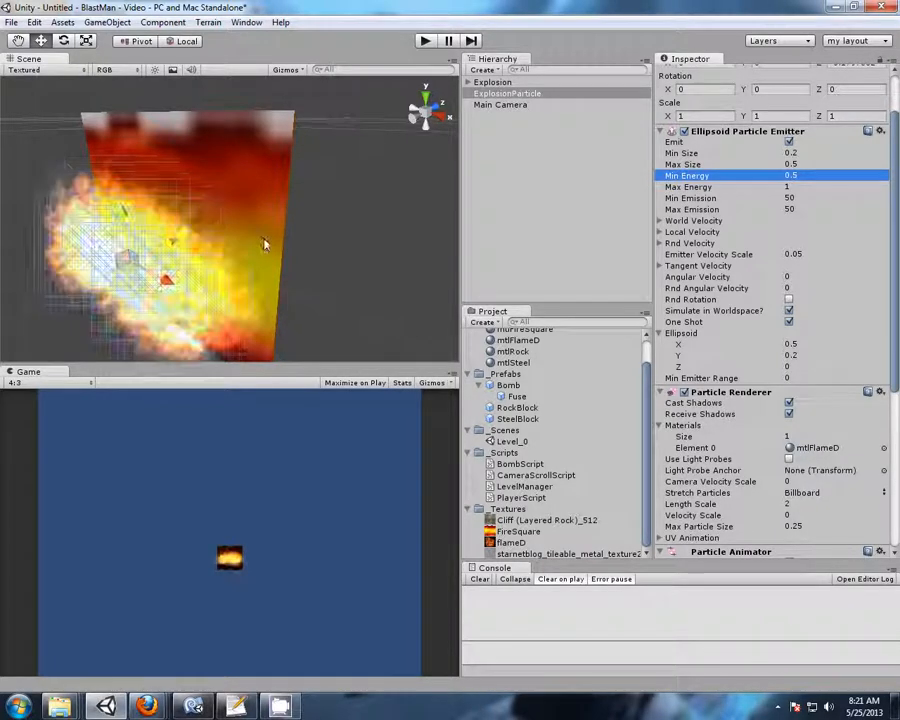
middle_drag(265, 243, 309, 229)
scroll(223, 236, down, 4)
alt+drag(223, 236, 345, 217)
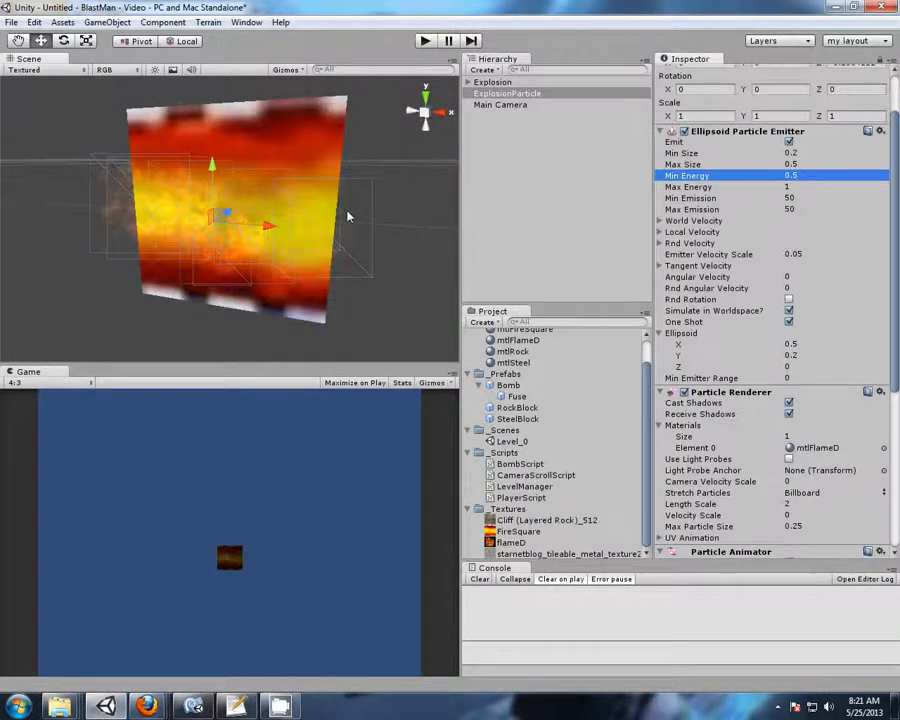
Make ExplosionParticle a child of the Explosion object alongside BlastGFX
click(498, 141)
drag(506, 88, 507, 89)
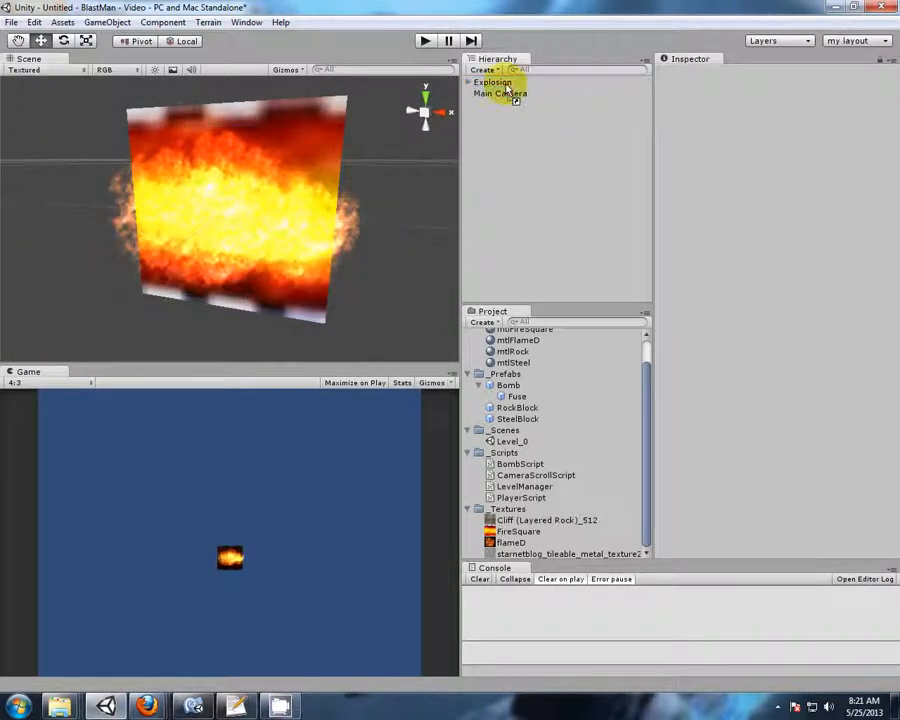
click(490, 82)
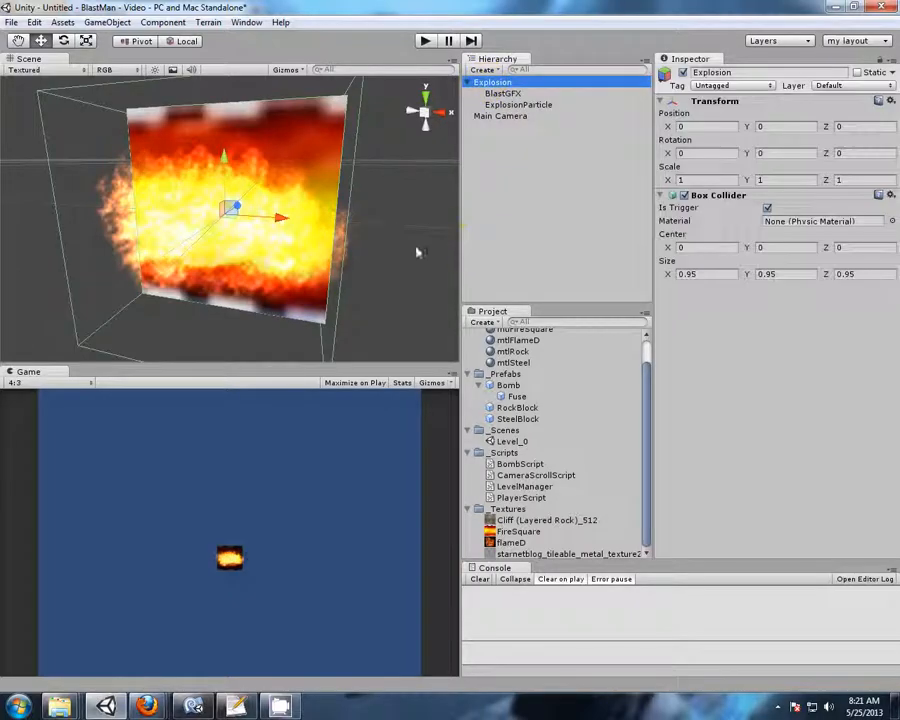
Save the complete Explosion object with its children as a prefab in the _Prefabs folder
scroll(323, 255, down, 5)
middle_drag(323, 255, 350, 245)
right_drag(350, 245, 392, 203)
middle_drag(343, 268, 368, 250)
scroll(367, 250, up, 5)
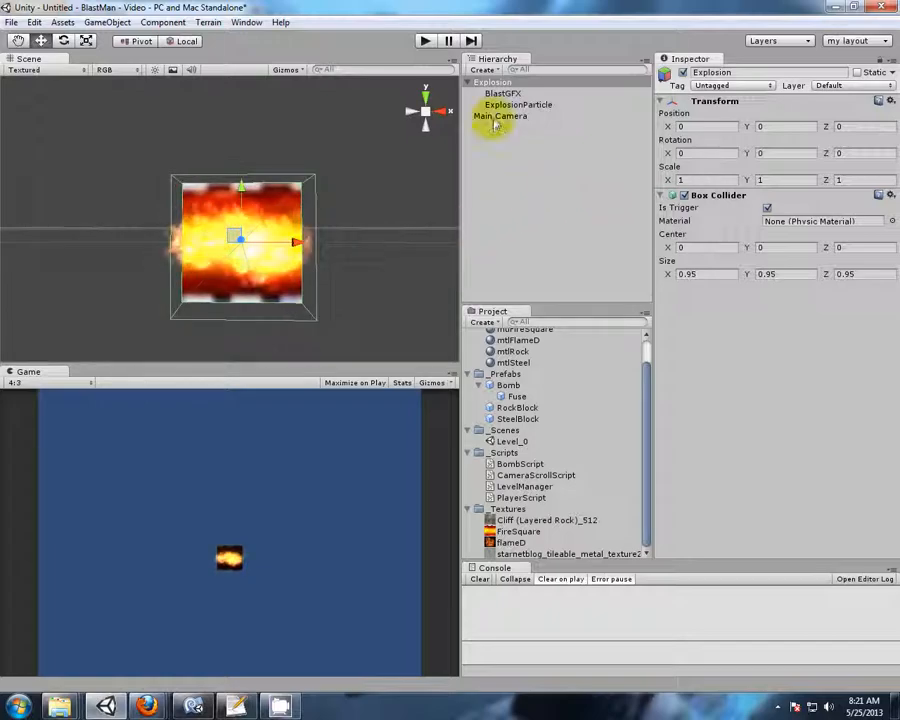
click(490, 84)
drag(497, 92, 510, 387)
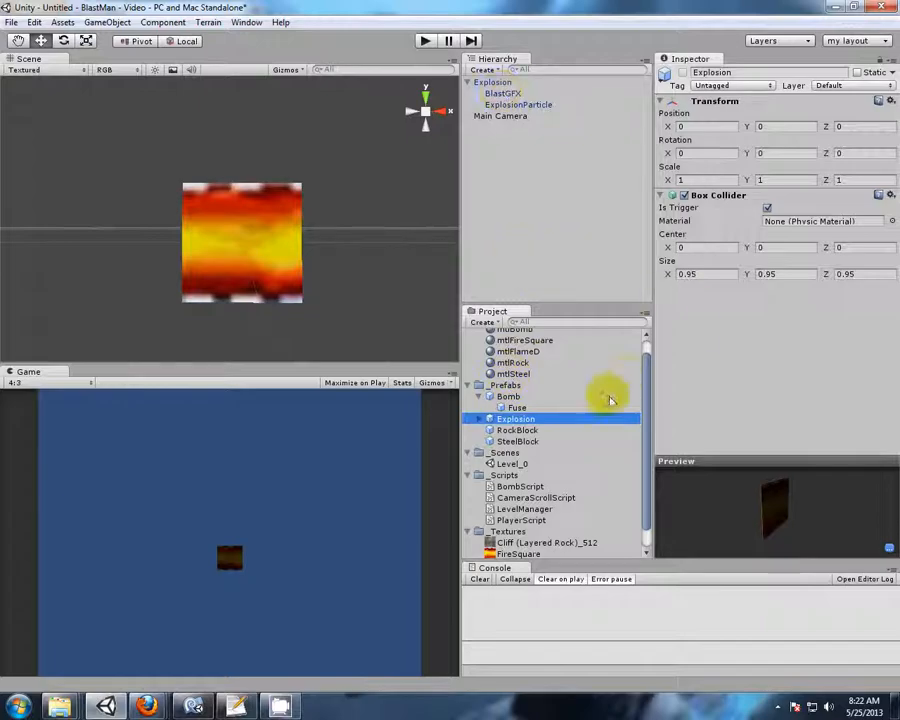
Open the Level_0 scene, discarding the changes in the untitled scene
double_click(510, 465)
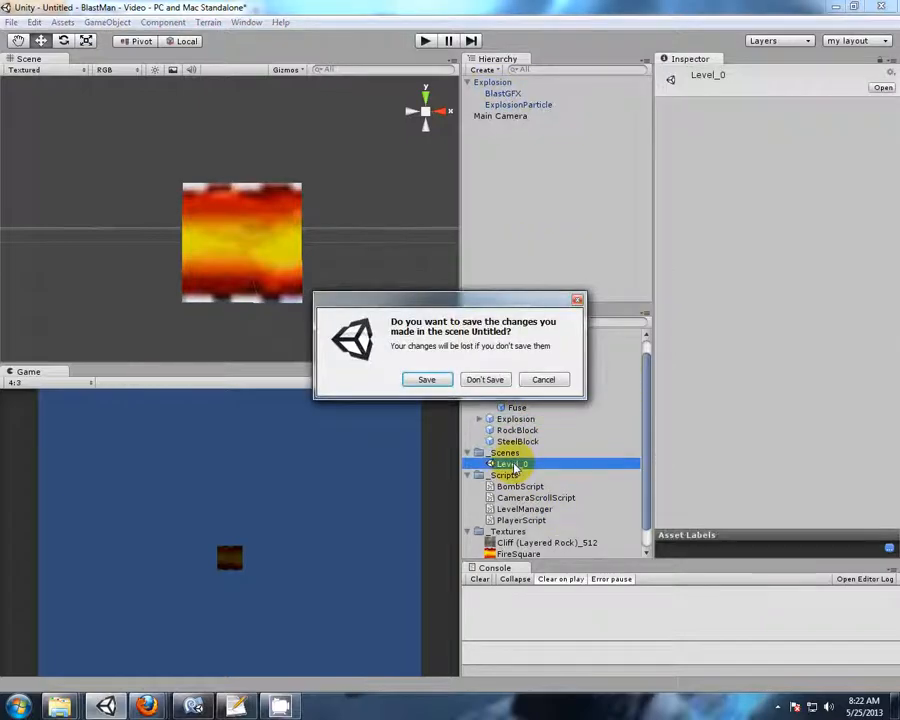
click(485, 380)
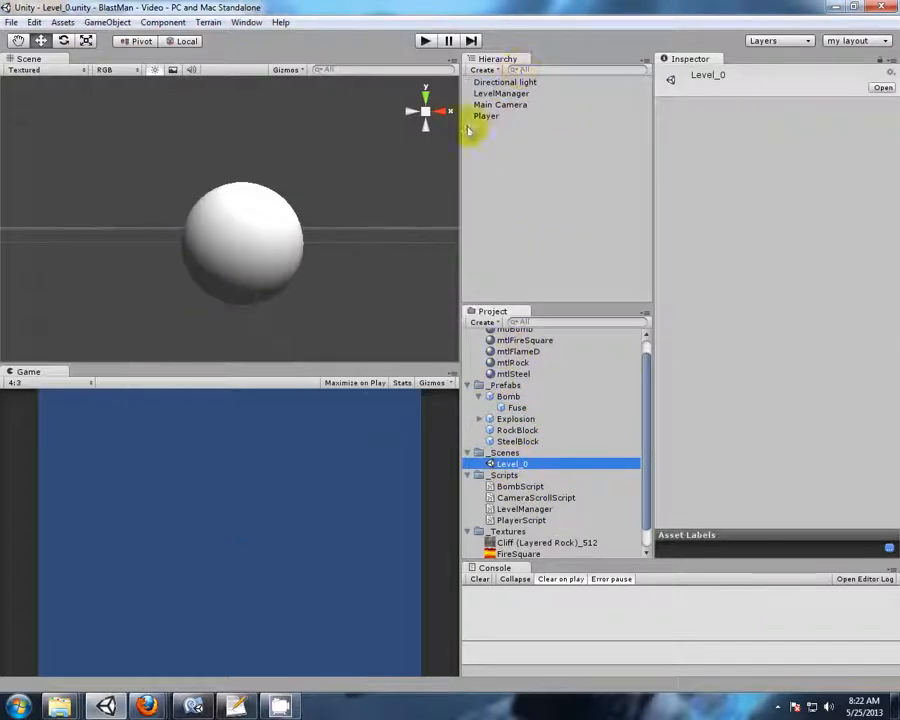